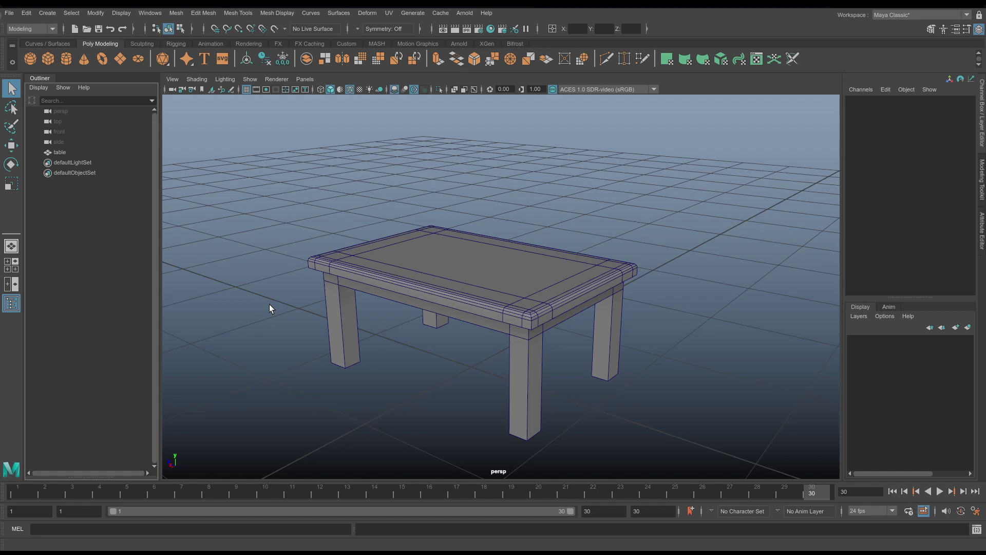
Open the Plug-in Manager from the windows list, then close it again
left_click_drag(274, 307, 295, 284, "alt")
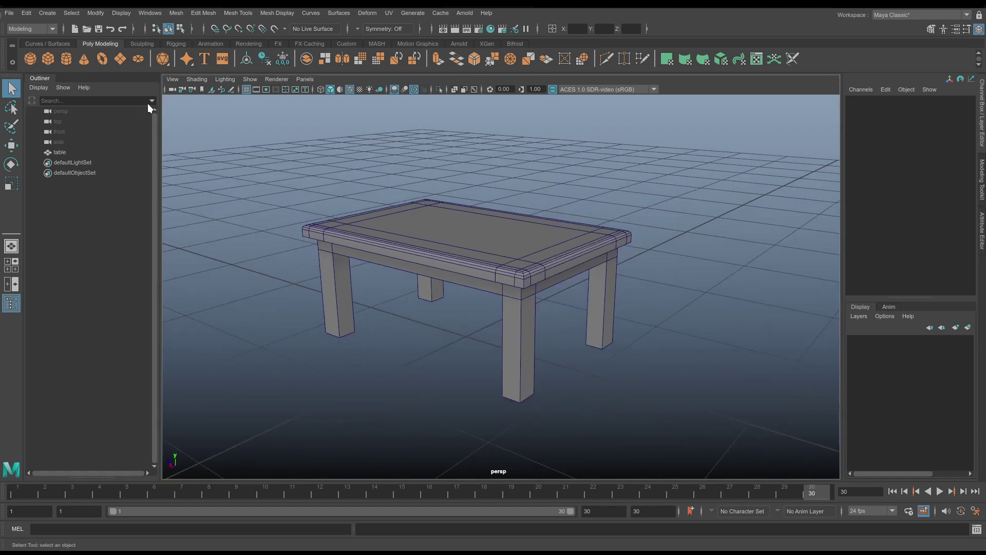
left_click(150, 13)
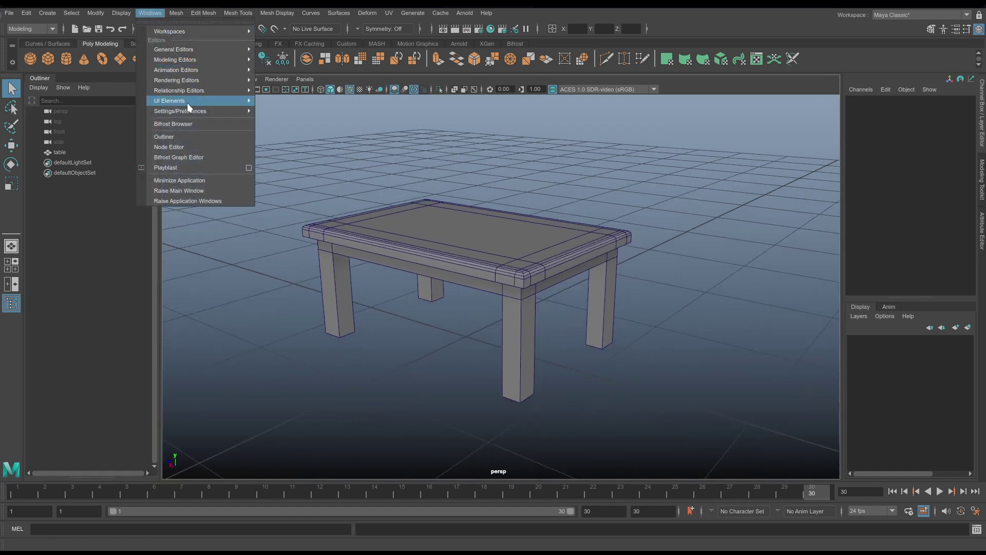
mouse_move(187, 110)
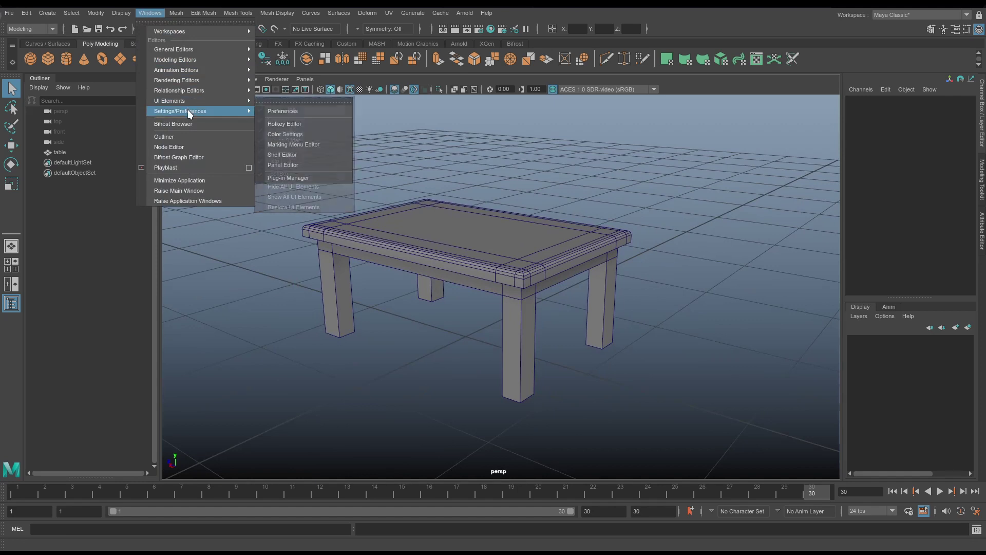
left_click(302, 178)
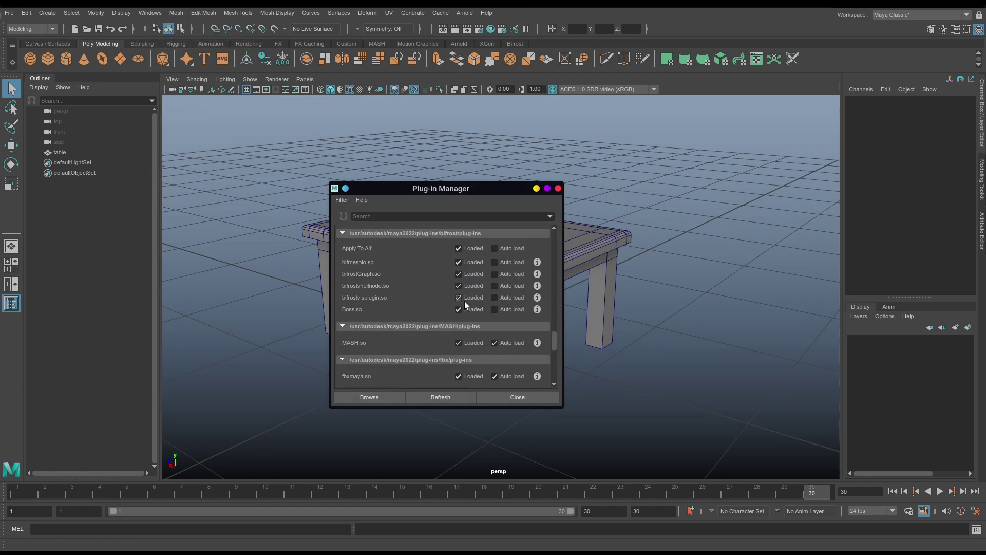
left_click(510, 394)
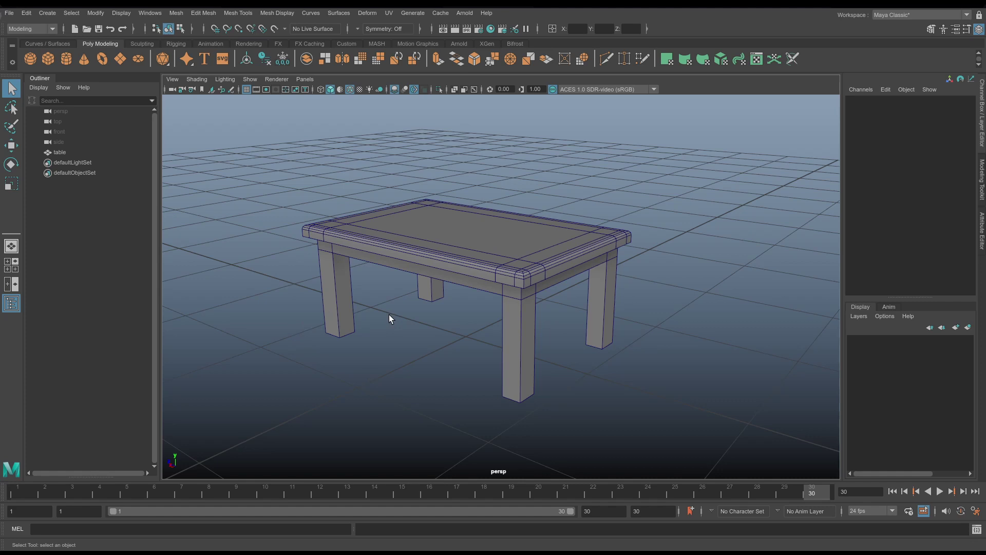
Create a new Bifrost graph, bifrostGraph1, from the Bifrost shelf's graph editor
left_click(511, 45)
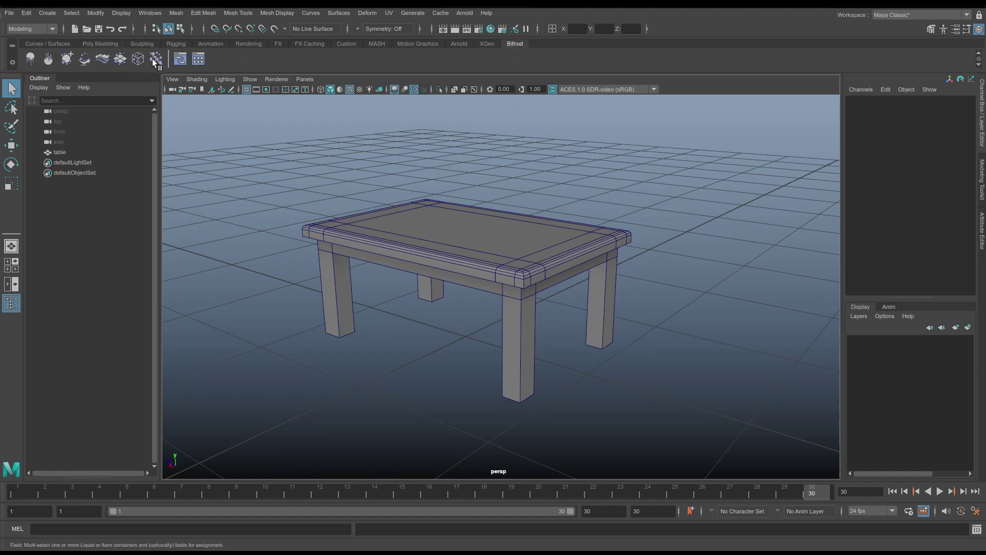
left_click(180, 60)
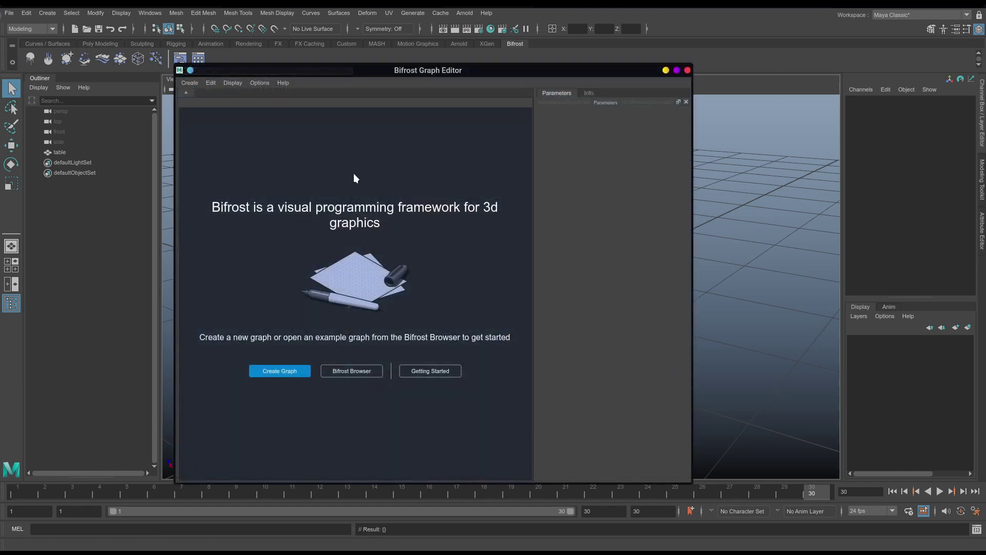
left_click(294, 369)
key("a")
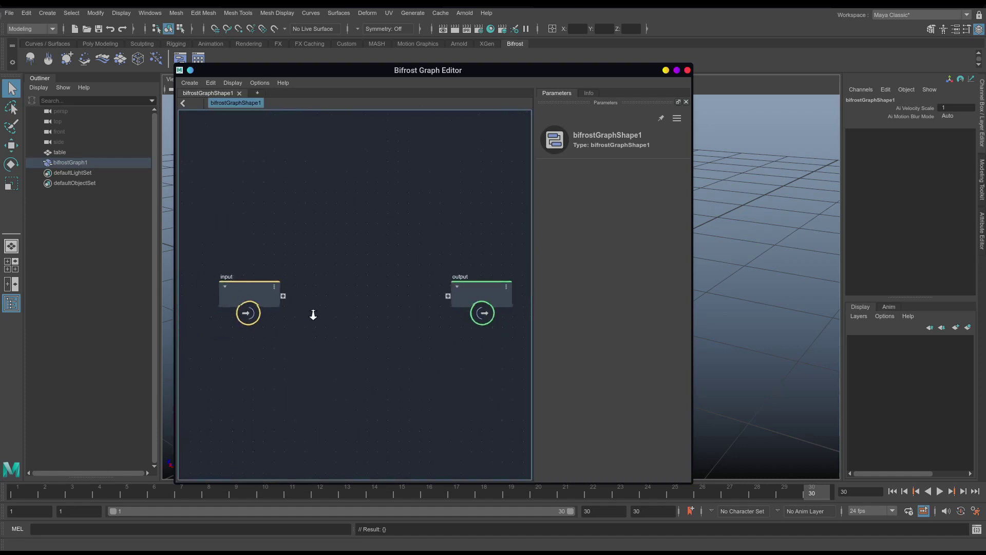
Delete the graph's input node and move the editor below the table view
left_click_drag(214, 251, 360, 383)
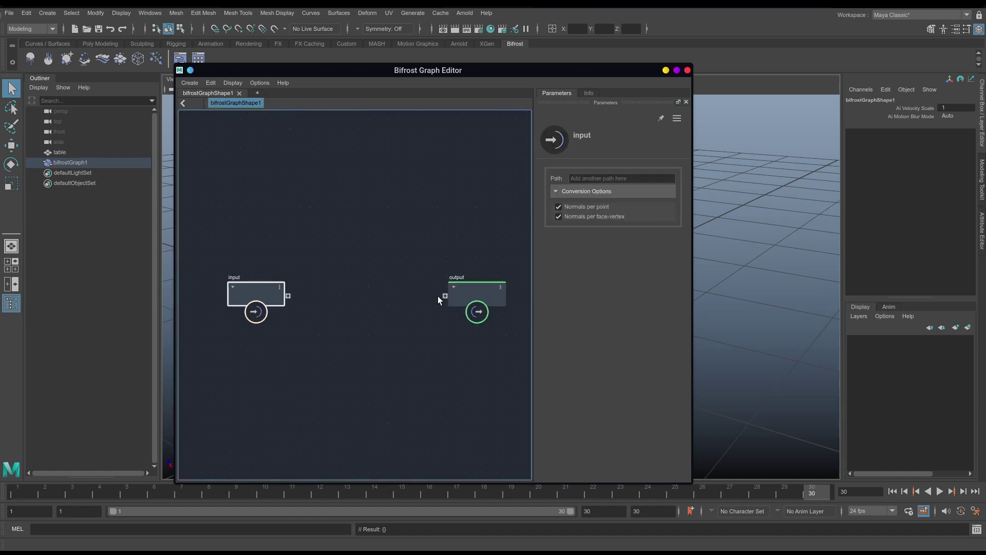
key("Delete")
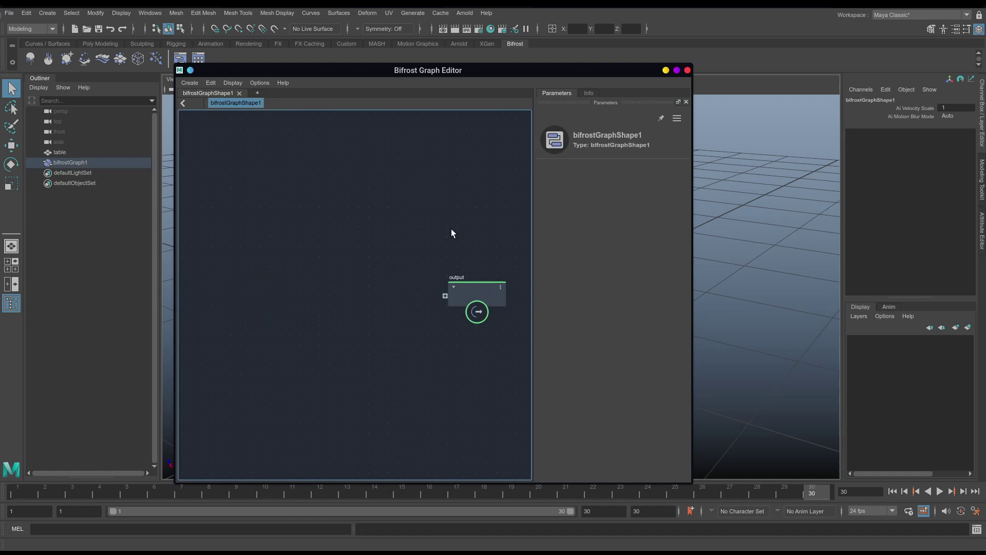
left_click_drag(523, 71, 558, 420)
middle_click_drag(519, 262, 475, 254, "alt")
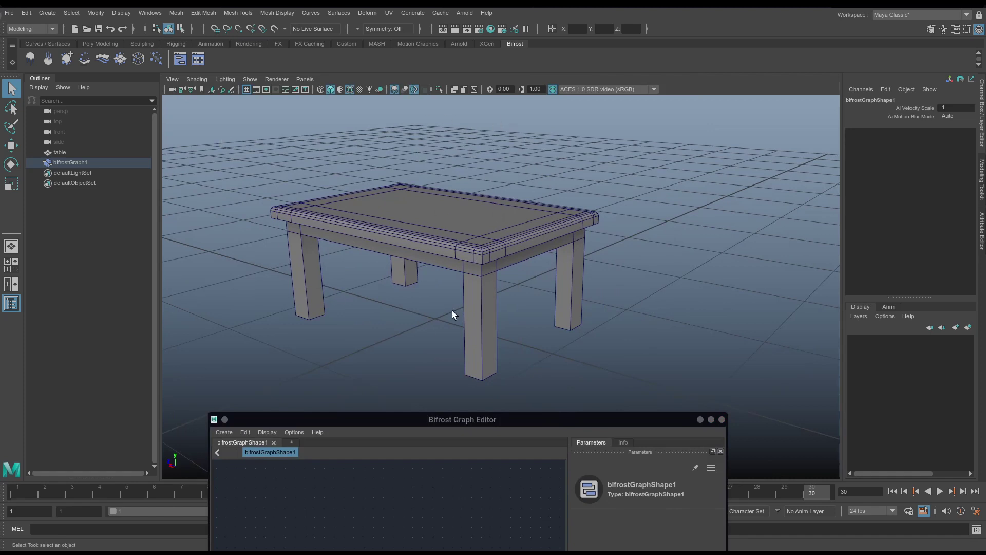
Create a polygon plane, scale it past the table (Z 2.56), and raise it to Y 1.039
left_click(108, 44)
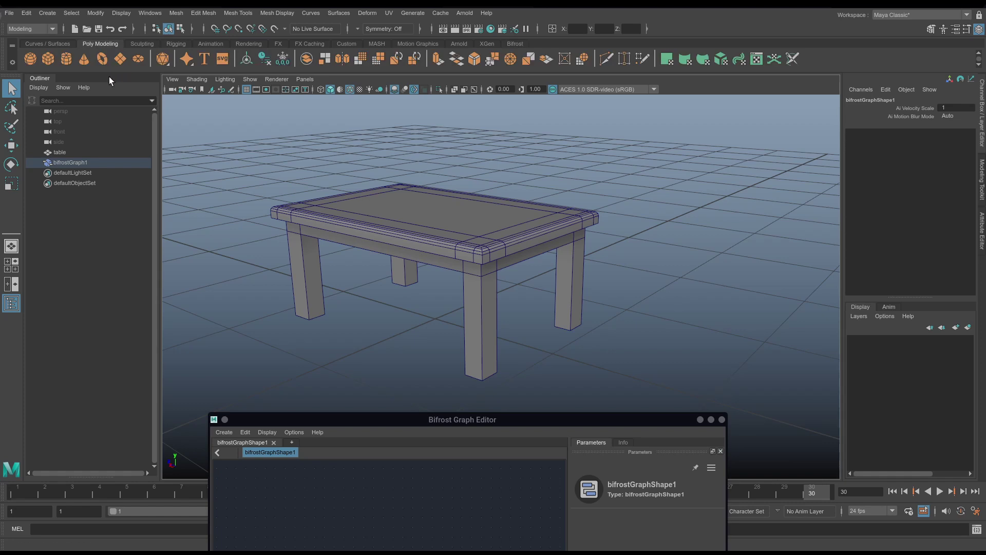
left_click(119, 59)
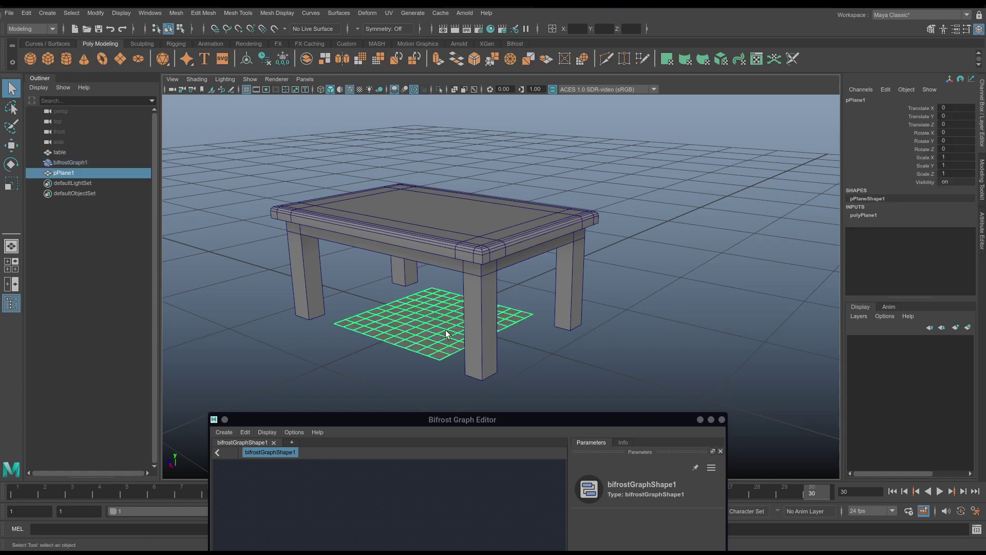
key("e")
key("r")
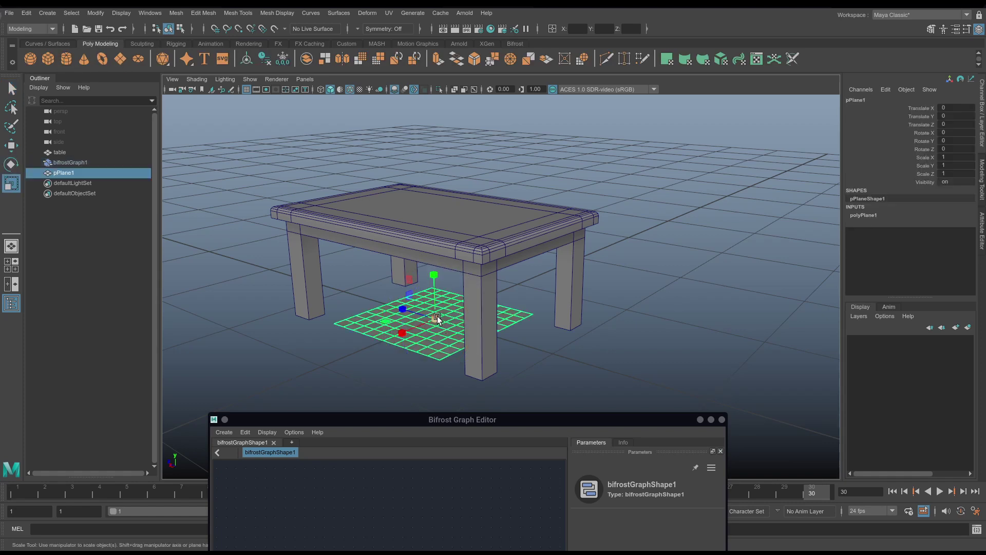
mouse_move(436, 319)
left_mouse_down()
mouse_move(533, 335)
mouse_move(452, 308)
left_mouse_up()
mouse_move(399, 330)
left_mouse_down()
mouse_move(387, 330)
mouse_move(403, 326)
left_mouse_up()
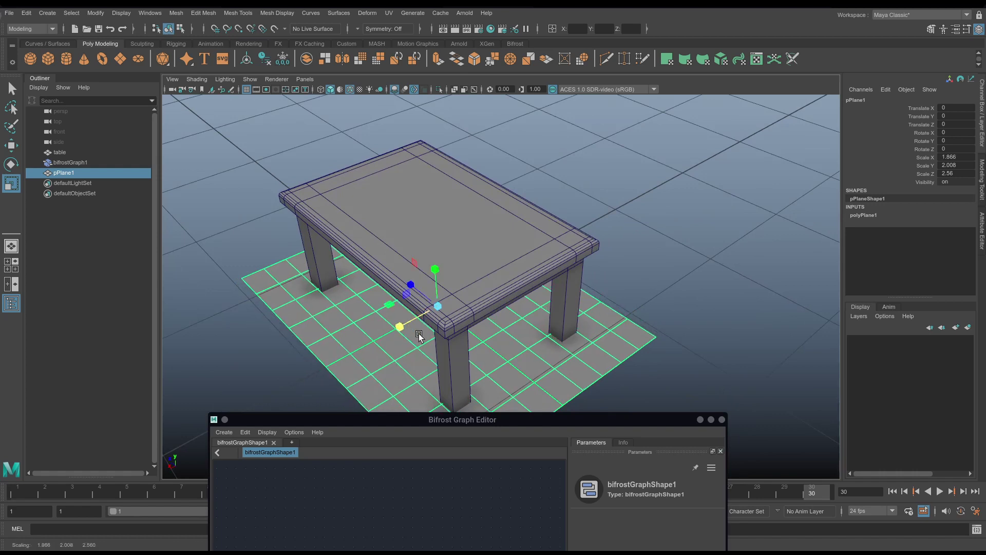
key("w")
left_click_drag(435, 272, 369, 298)
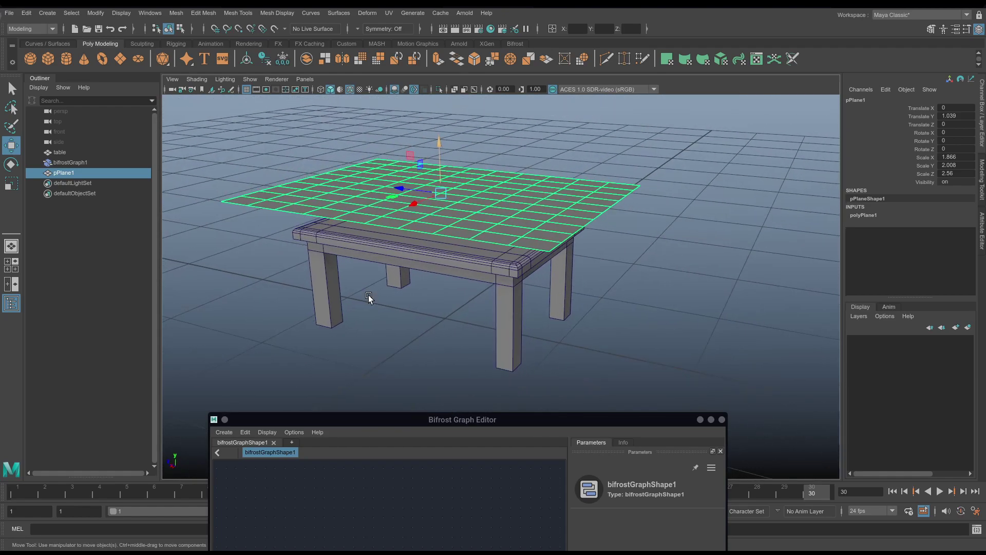
Reposition the Bifrost Graph Editor to show the output node and select the table
left_click_drag(425, 419, 463, 249)
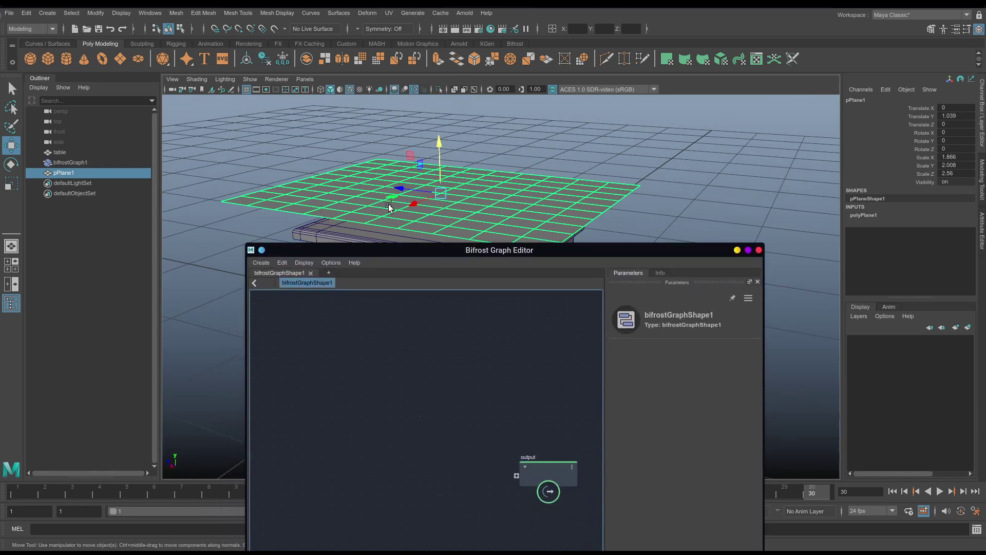
left_click_drag(513, 254, 522, 252)
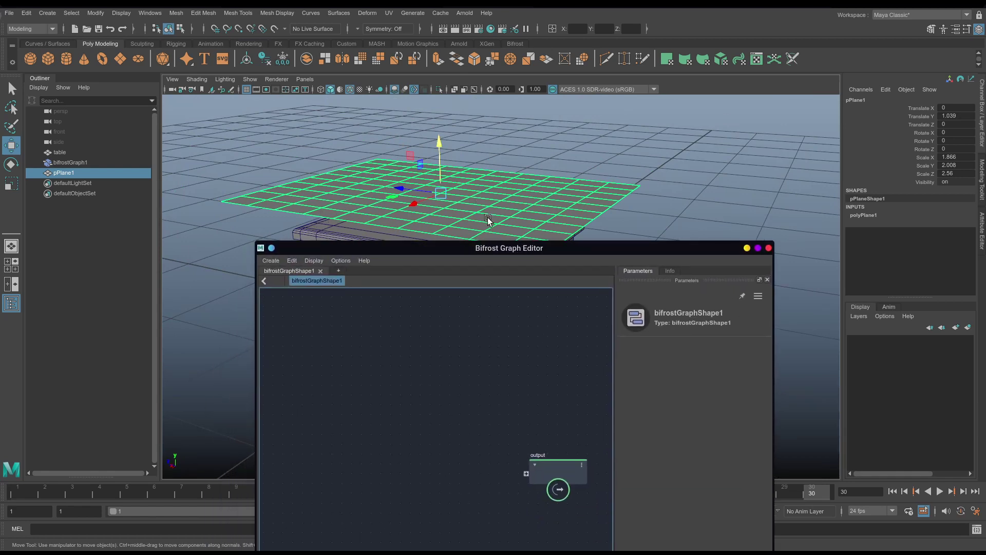
middle_click_drag(389, 229, 385, 172, "alt")
left_click(384, 173)
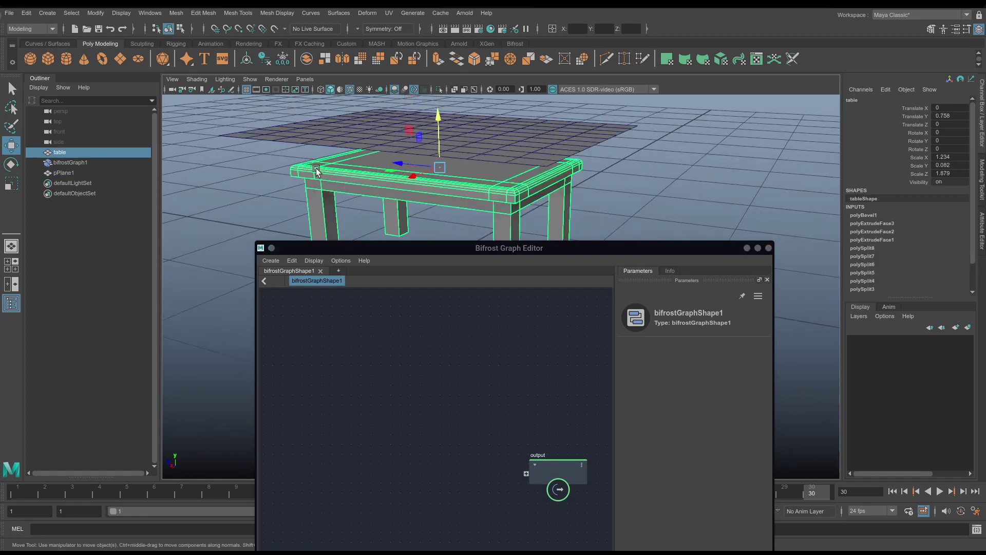
Rename pPlane1 to 'cloth' in the Outliner
left_click(360, 142)
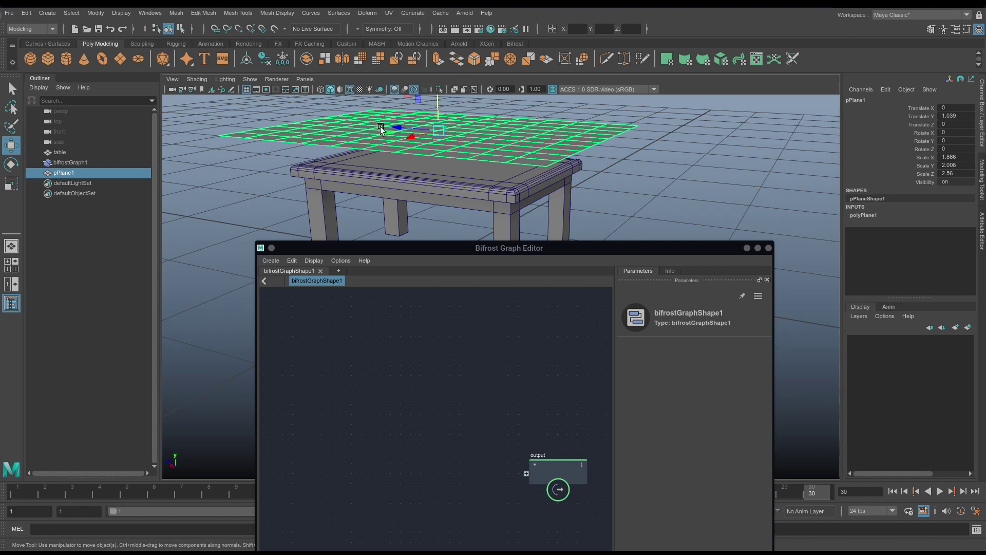
double_click(73, 173)
type("cloth")
key("Return")
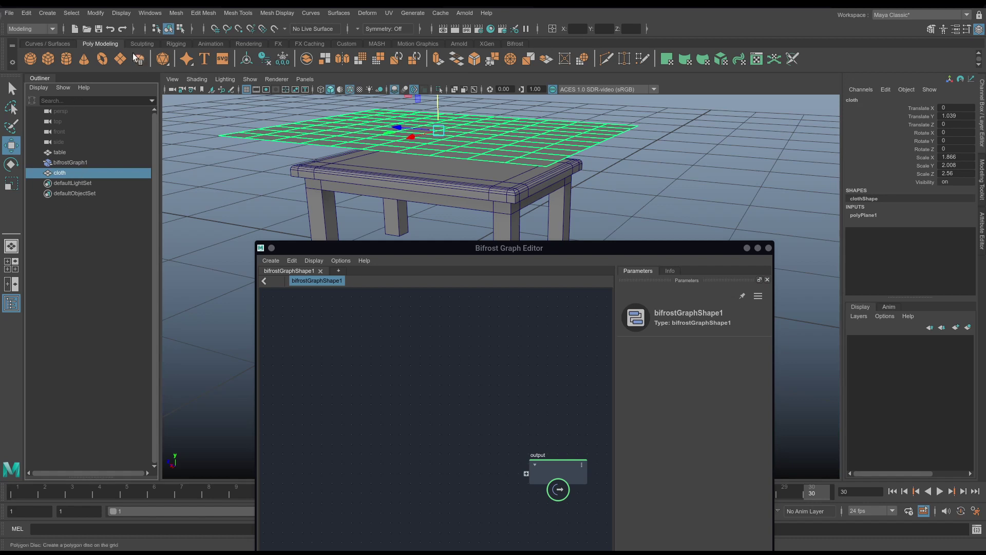
Drag the cloth and table meshes into the Bifrost graph as clothShape and tableShape nodes
left_click(150, 13)
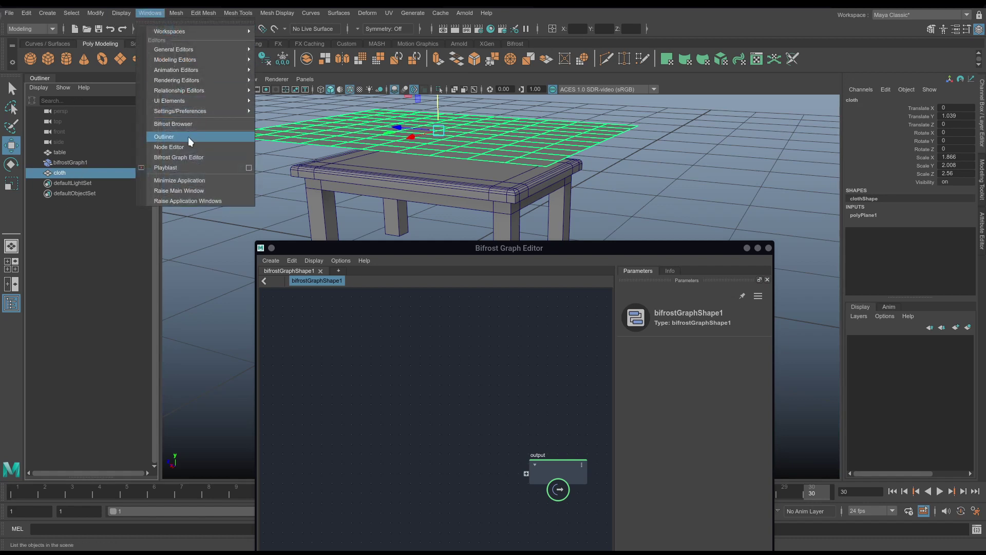
left_click(413, 258)
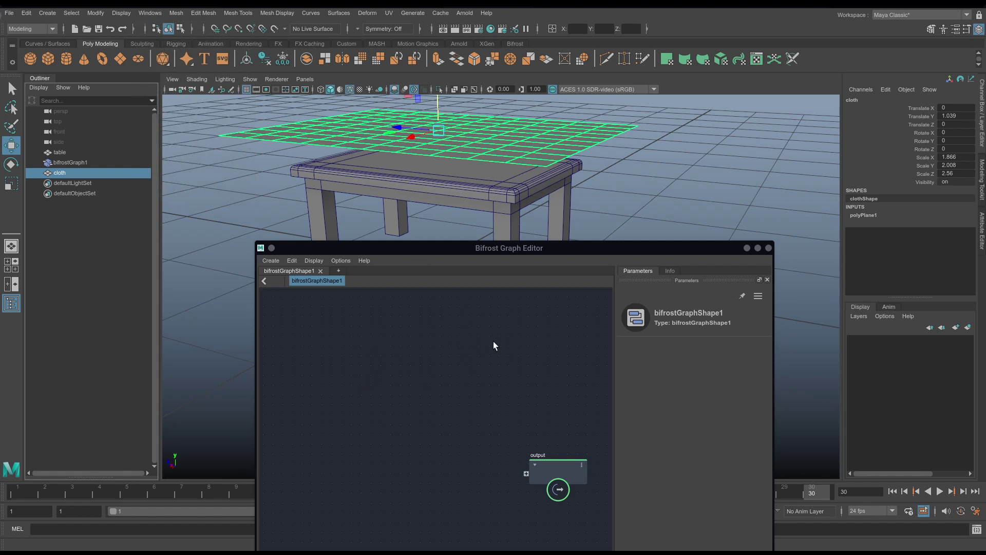
left_click_drag(451, 245, 431, 201)
left_click_drag(60, 173, 285, 305)
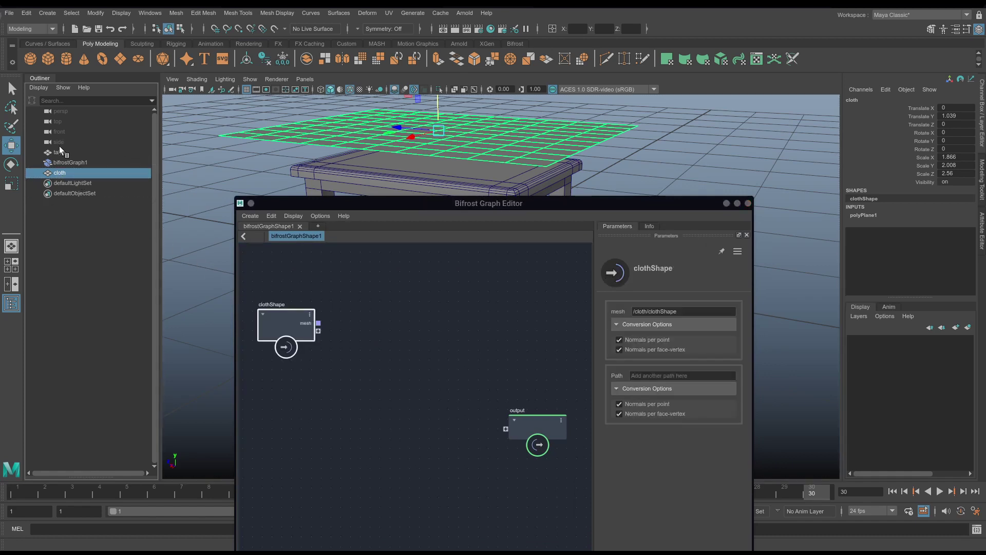
left_click_drag(59, 150, 373, 312)
left_click_drag(288, 323, 344, 421)
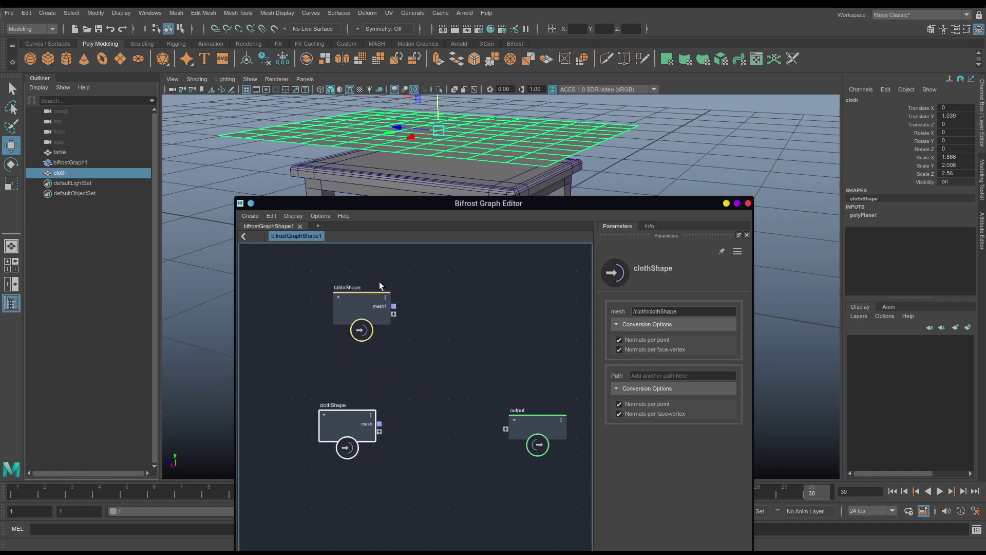
left_click_drag(349, 415, 357, 407)
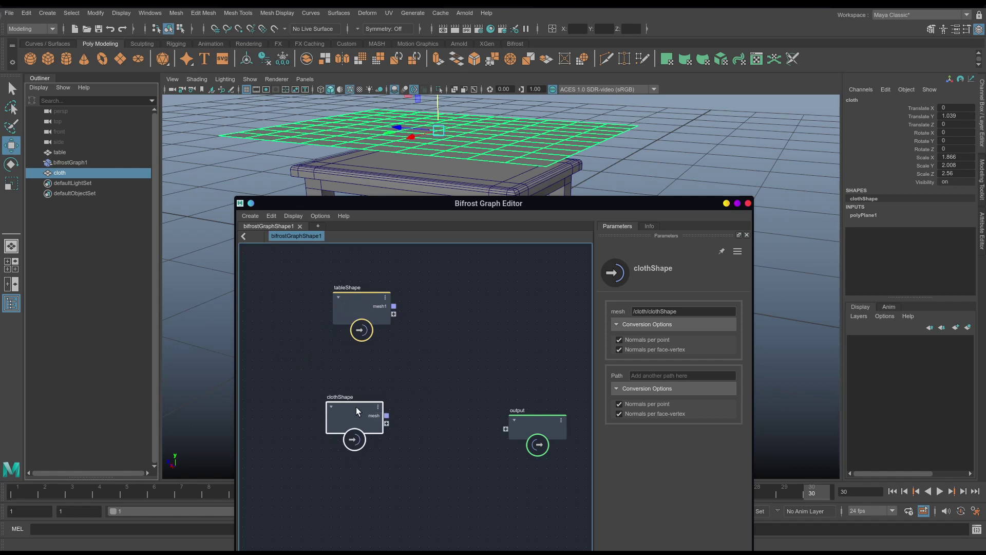
left_click(464, 343)
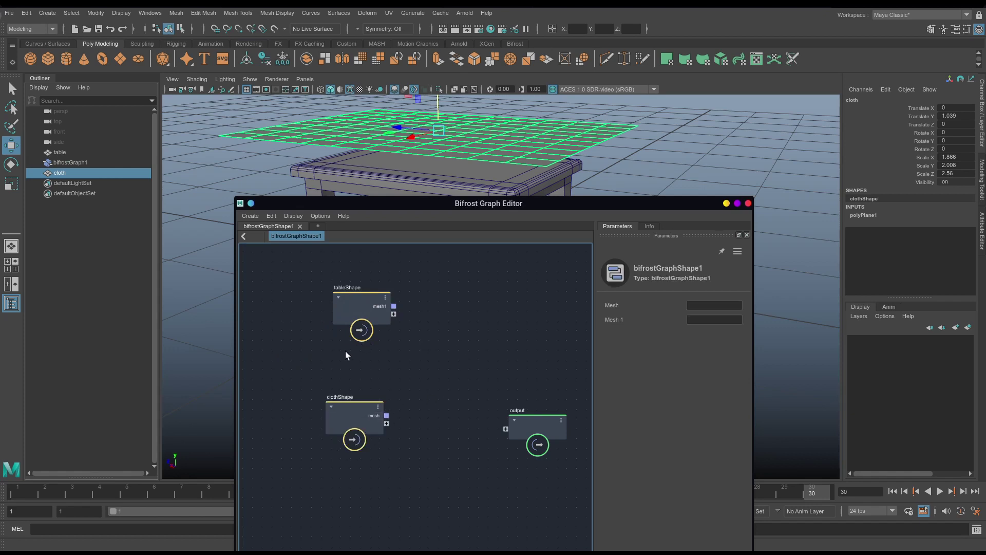
key("Tab")
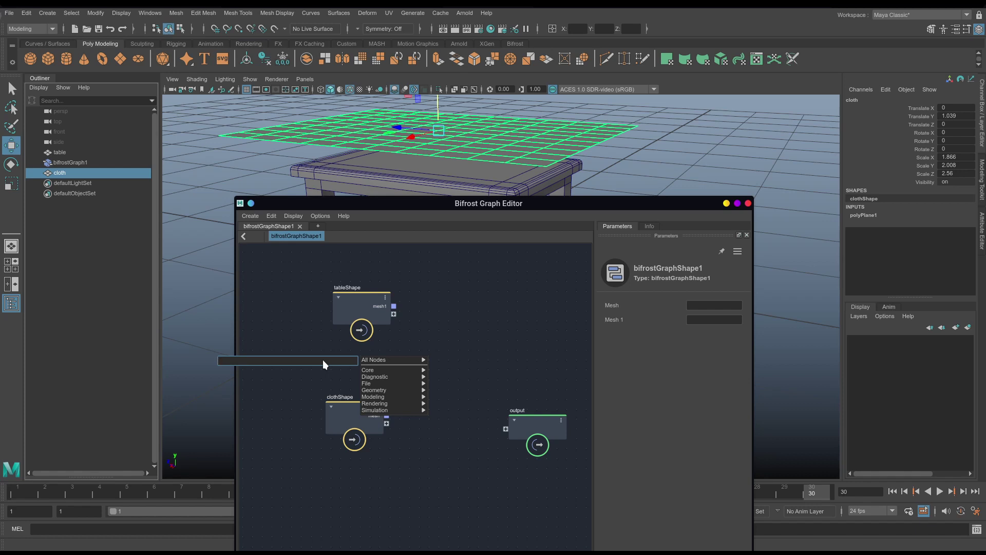
Add a make_mpm_cloth node and wire clothShape's mesh into its geometry input
type("make")
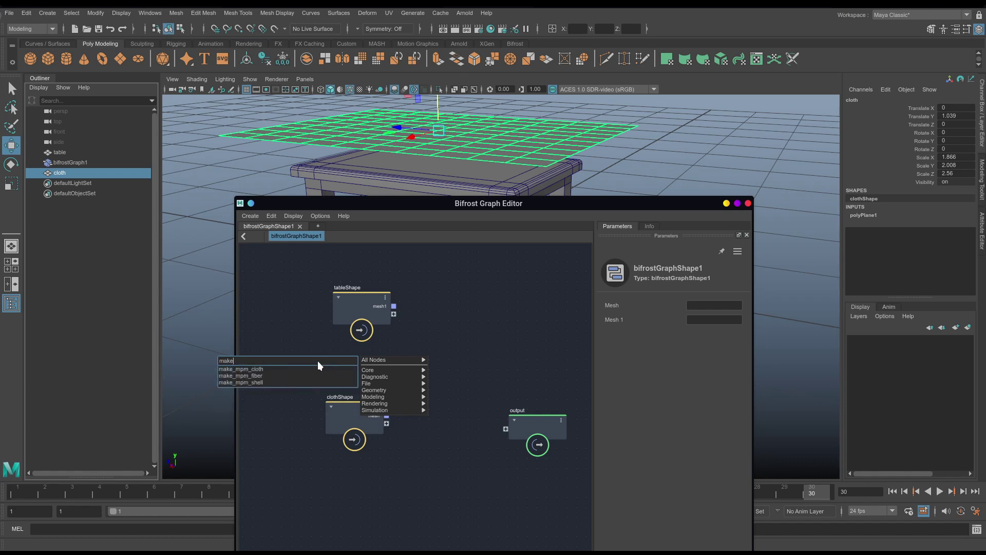
left_click(297, 368)
left_click_drag(312, 365, 477, 291)
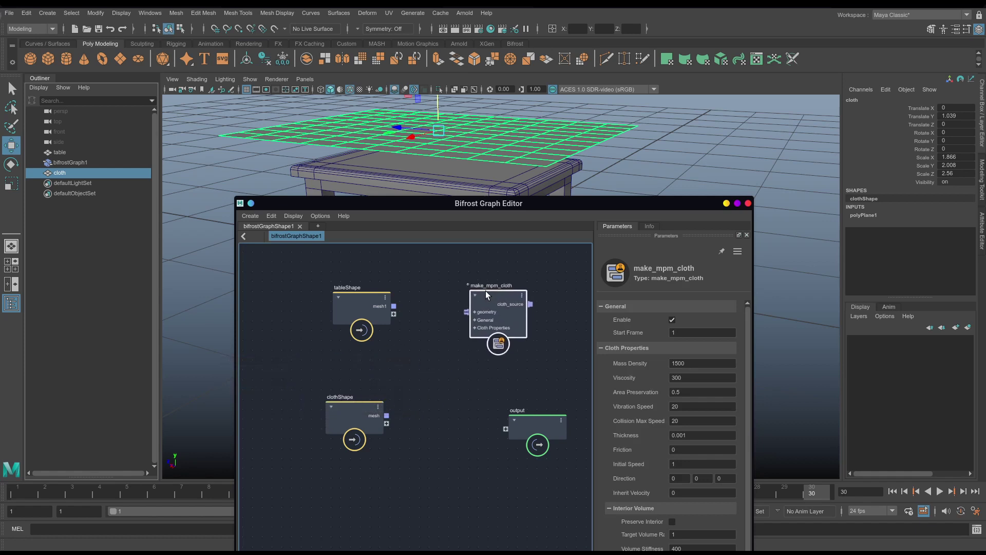
left_click_drag(345, 289, 424, 465)
left_click_drag(345, 404, 350, 298)
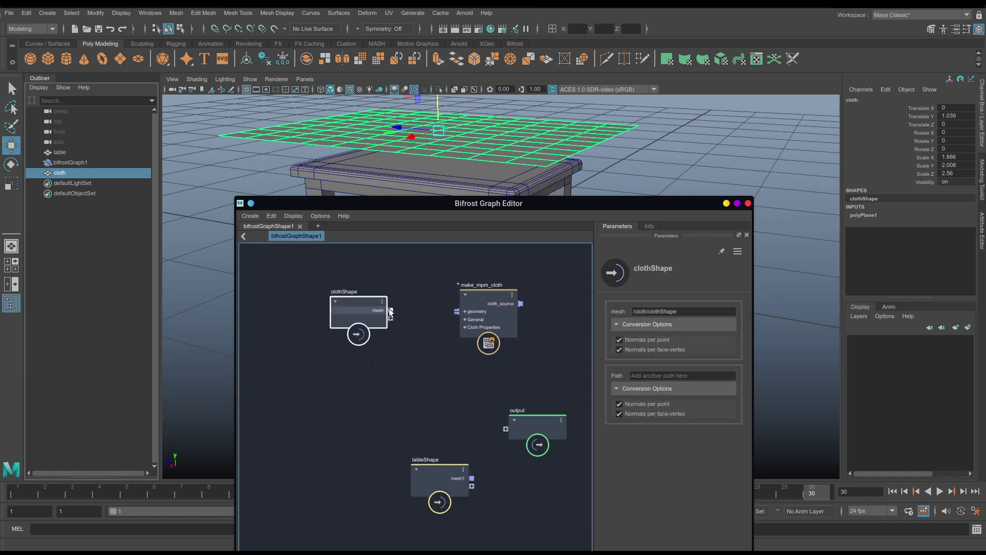
left_click_drag(433, 309, 465, 295)
left_click_drag(436, 466, 348, 402)
left_click(393, 380)
Add a collider node, wire tableShape's mesh into its geometry, and tidy the node layout
key("Tab")
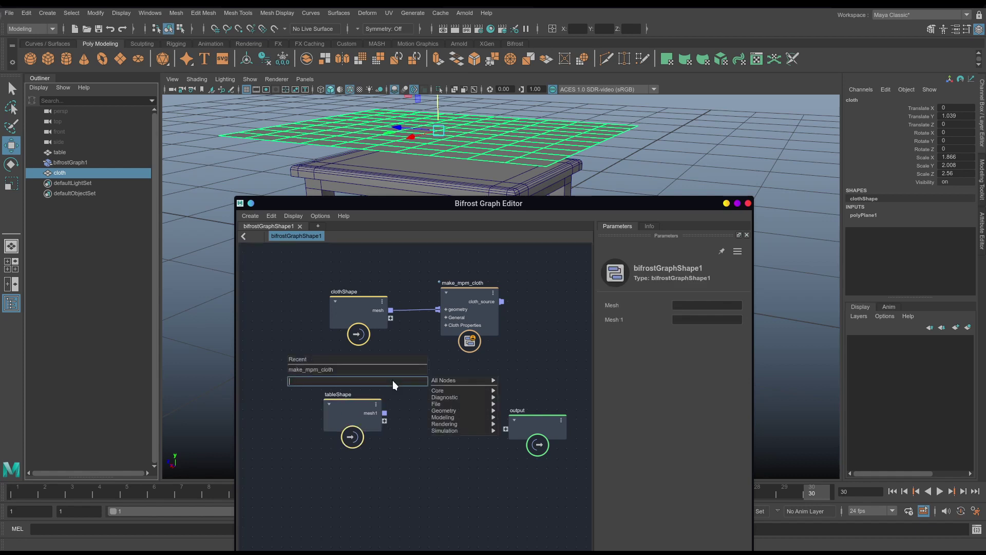
type("col")
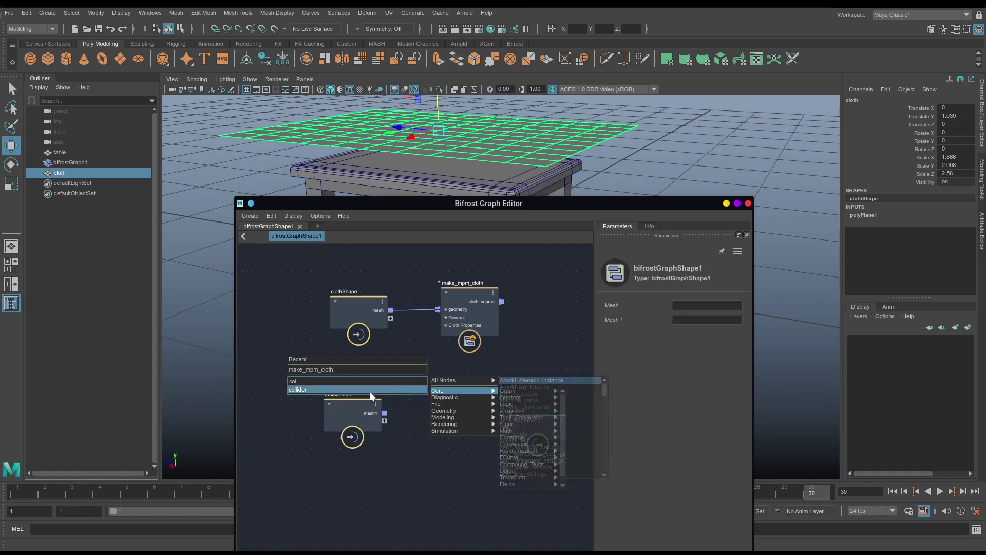
left_click(370, 389)
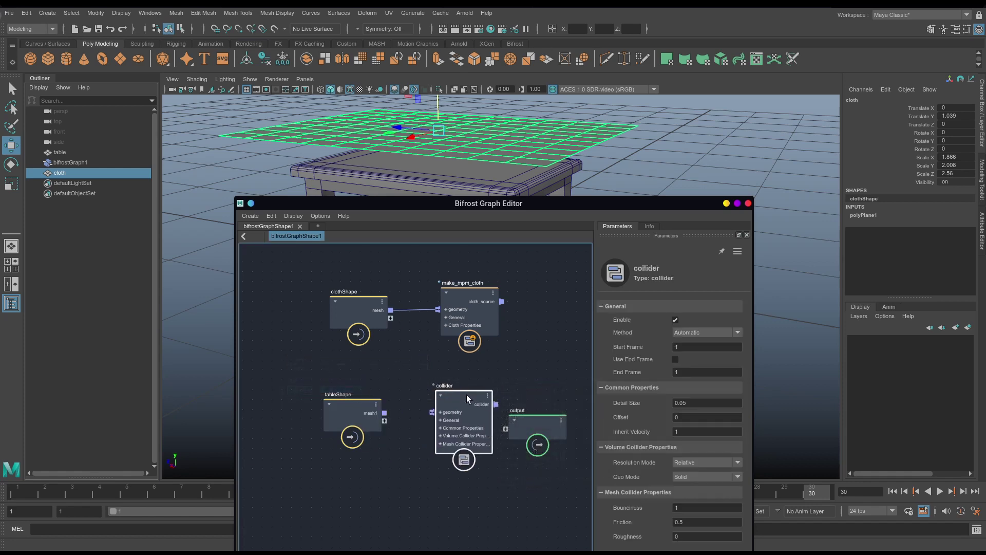
left_click_drag(467, 397, 448, 396)
left_click_drag(384, 413, 436, 396)
left_click_drag(352, 409, 336, 414)
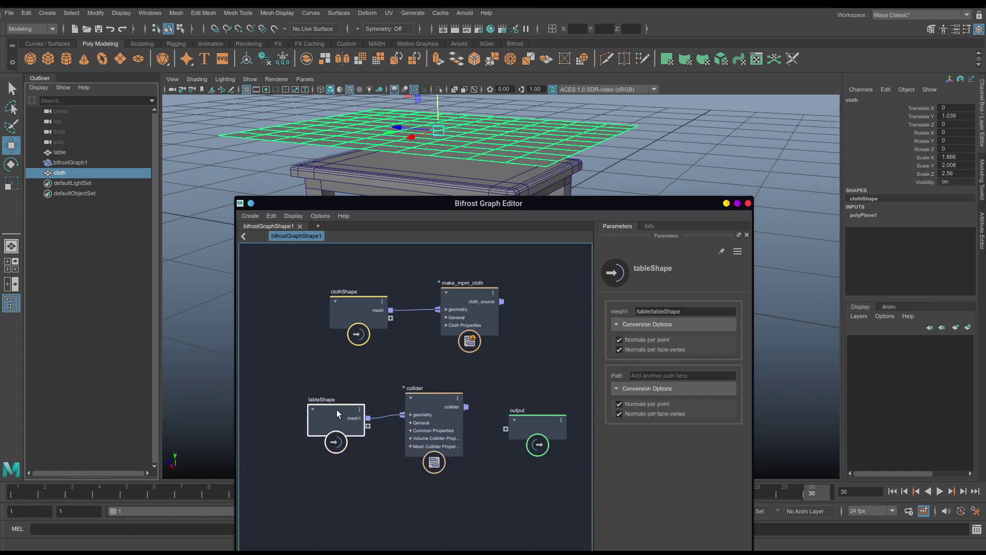
left_click_drag(369, 308, 354, 310)
left_click_drag(494, 292, 452, 303)
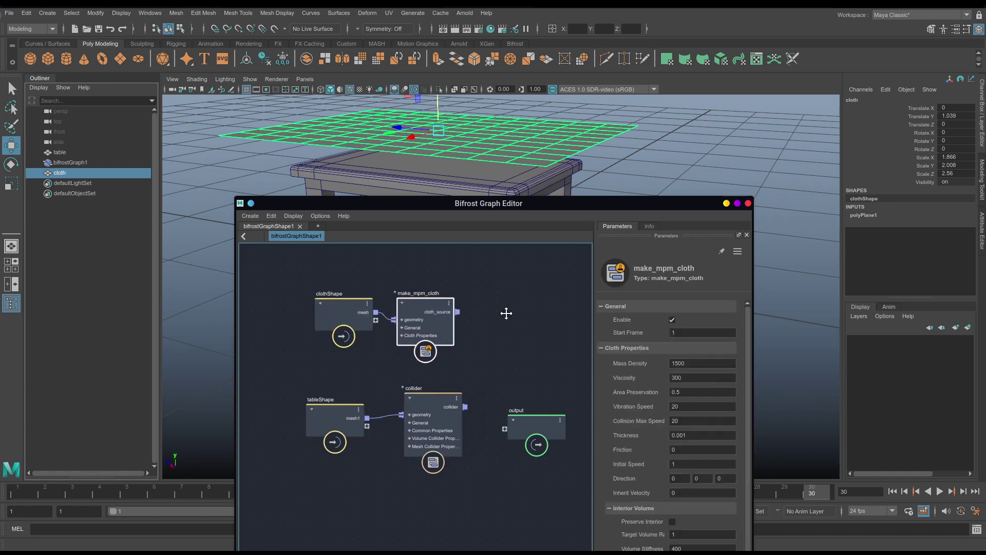
middle_click_drag(502, 311, 459, 305)
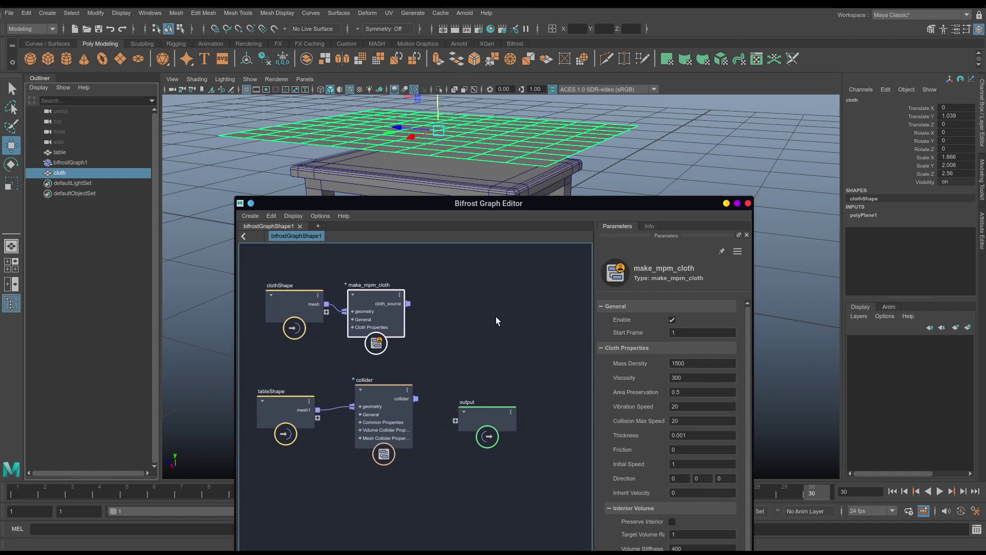
Add simulate_mpm, connecting cloth_source to its sources and the collider to its colliders
key("Tab")
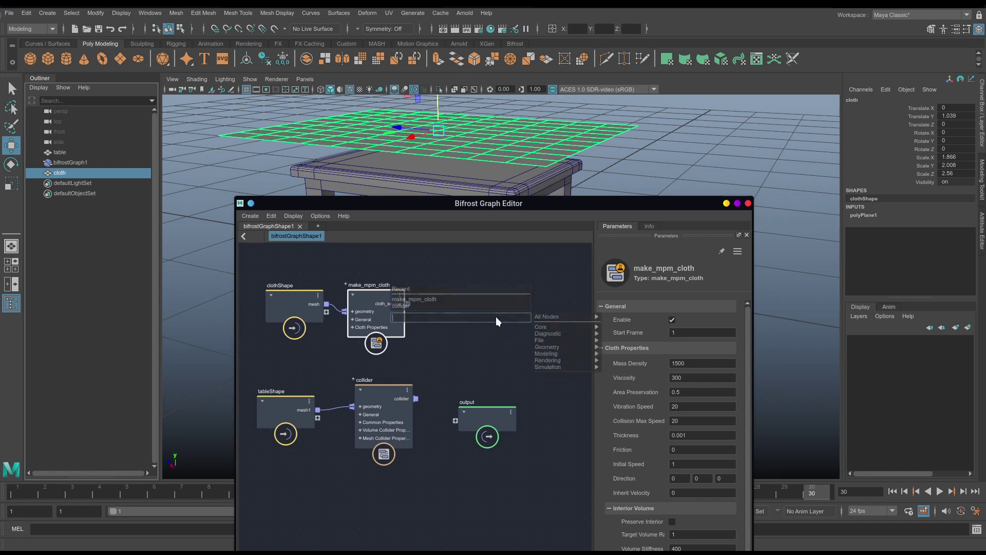
type("sim")
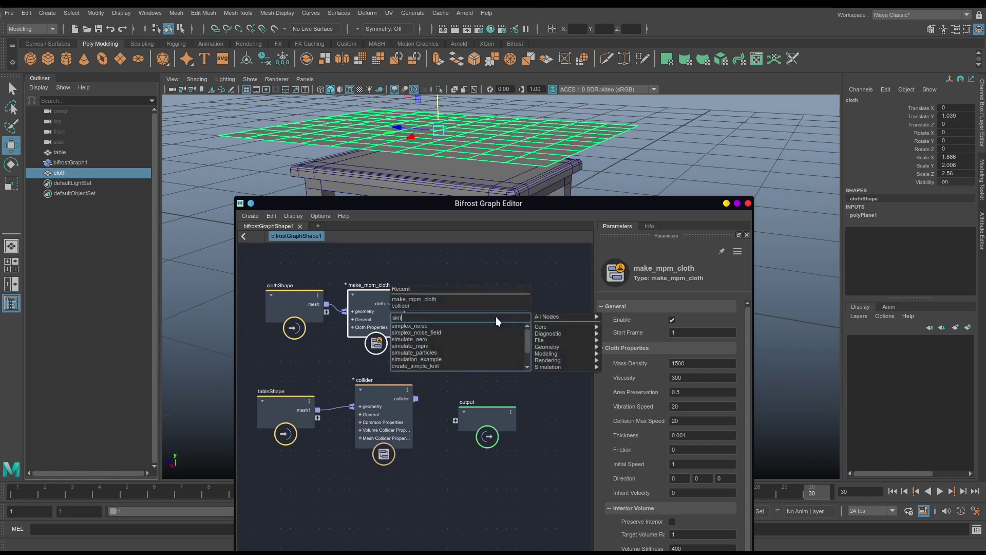
left_click(440, 343)
left_click_drag(493, 322, 481, 280)
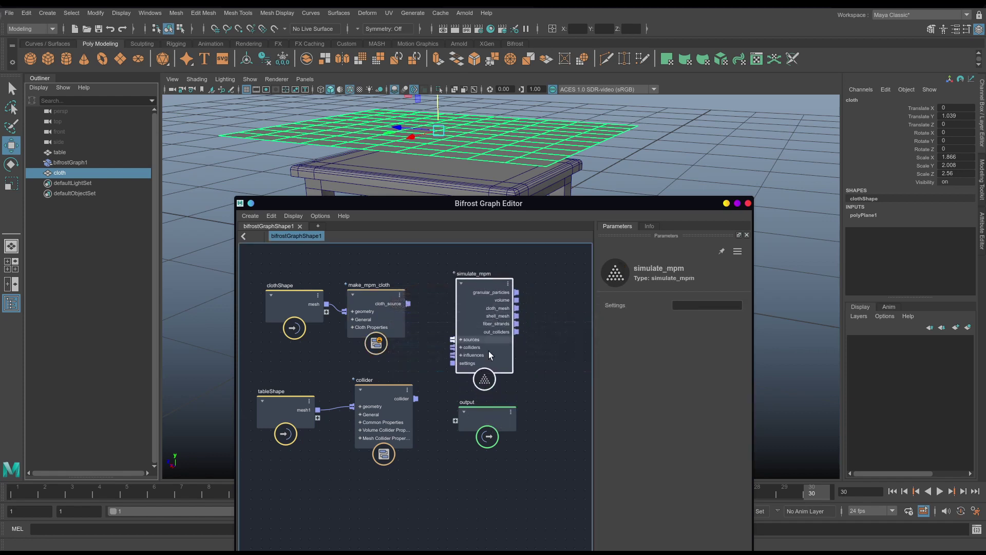
left_click_drag(490, 408, 492, 449)
left_click_drag(469, 287, 482, 294)
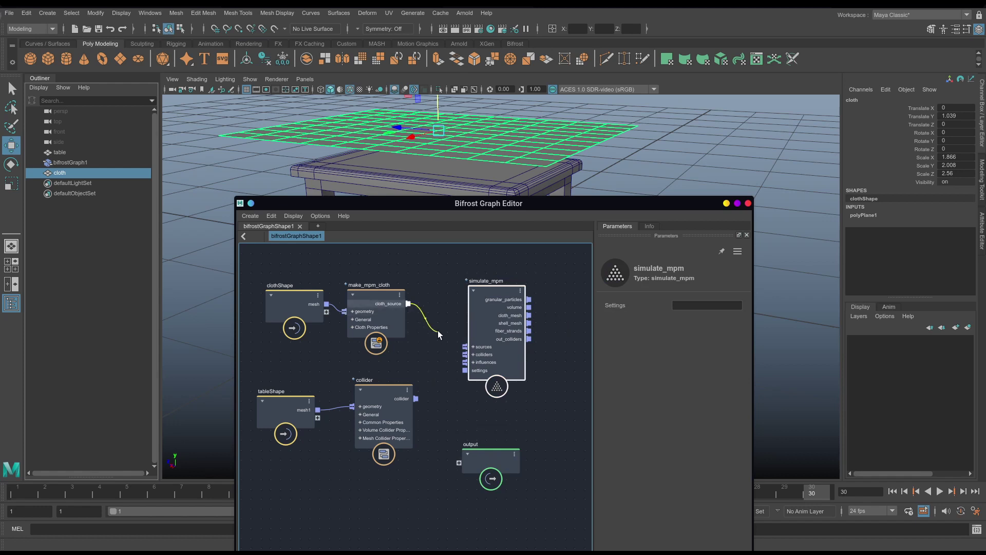
left_click_drag(439, 331, 465, 344)
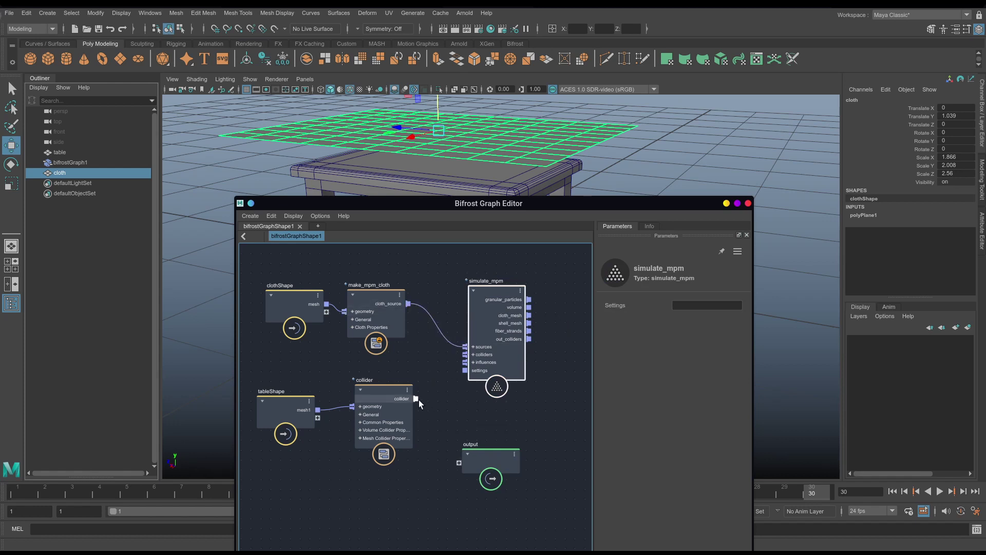
left_click_drag(416, 399, 465, 355)
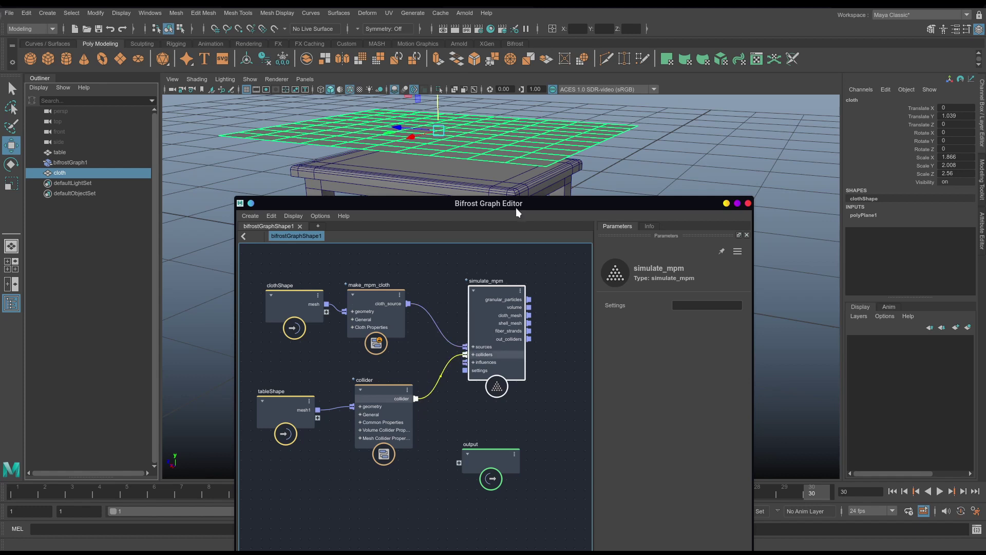
left_click_drag(486, 290, 495, 289)
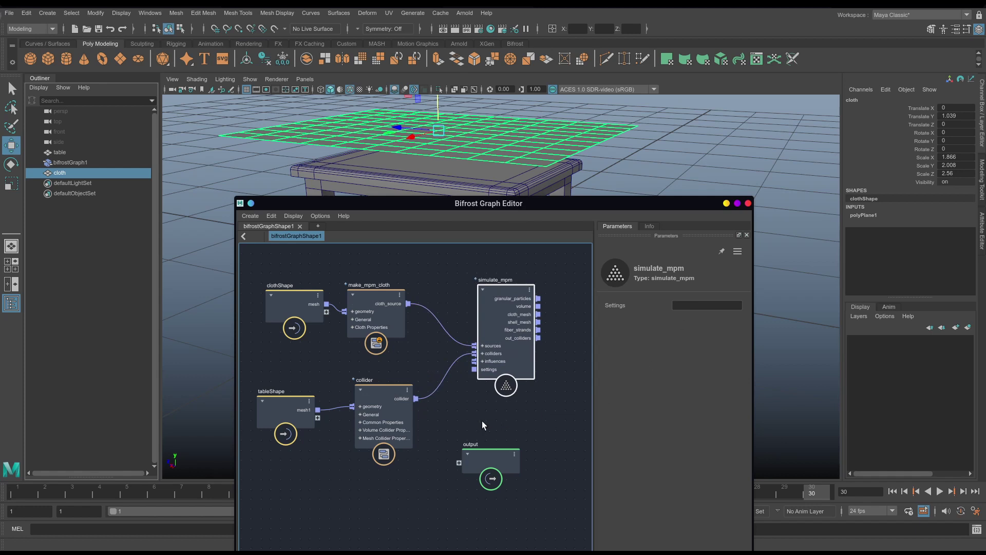
Add an mpm_solver_settings node and connect solver_settings into simulate_mpm's settings input
left_click(473, 410)
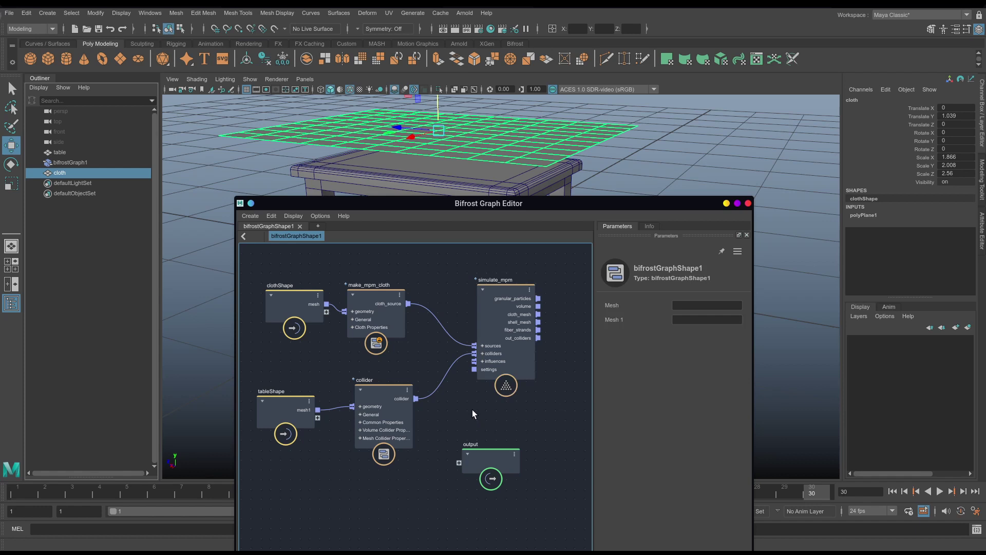
key("Tab")
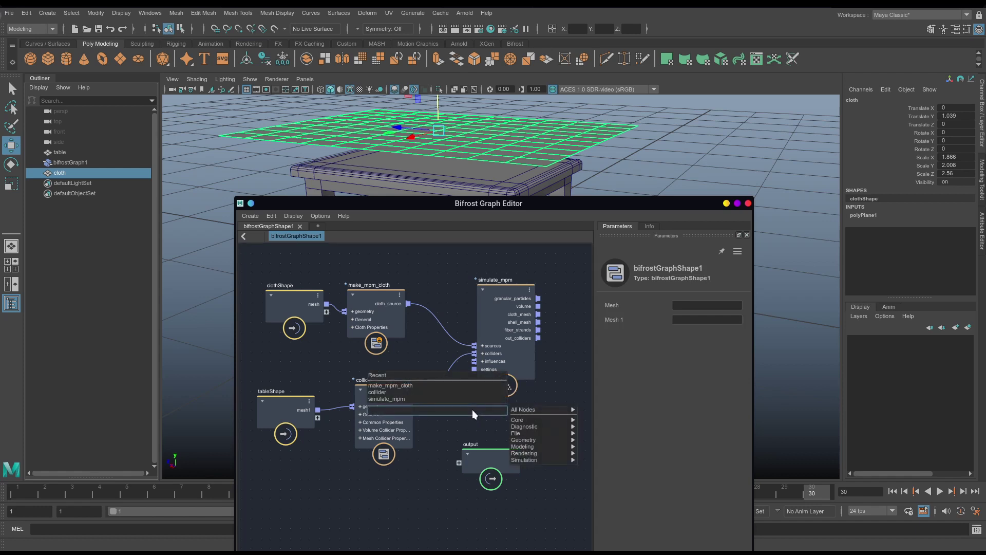
type("mpm")
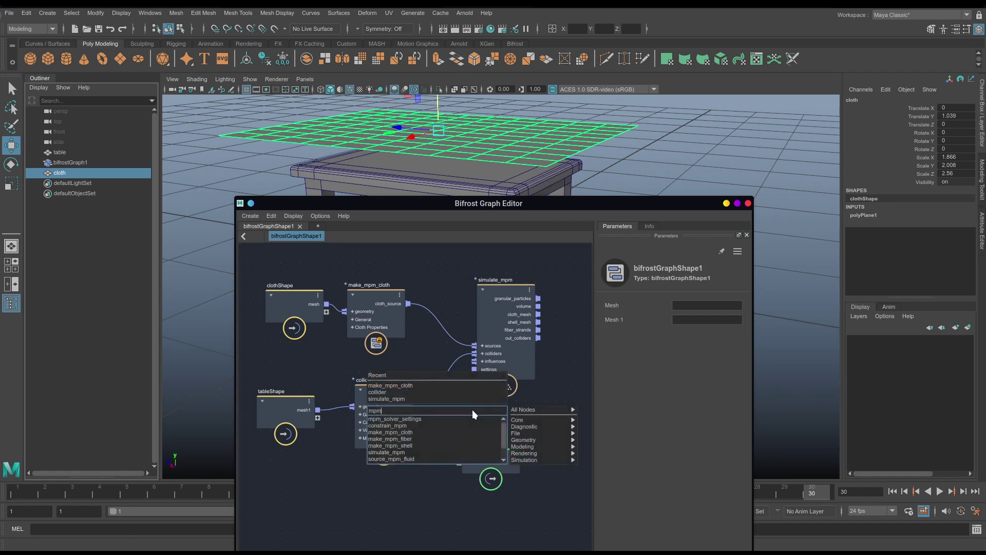
left_click(417, 418)
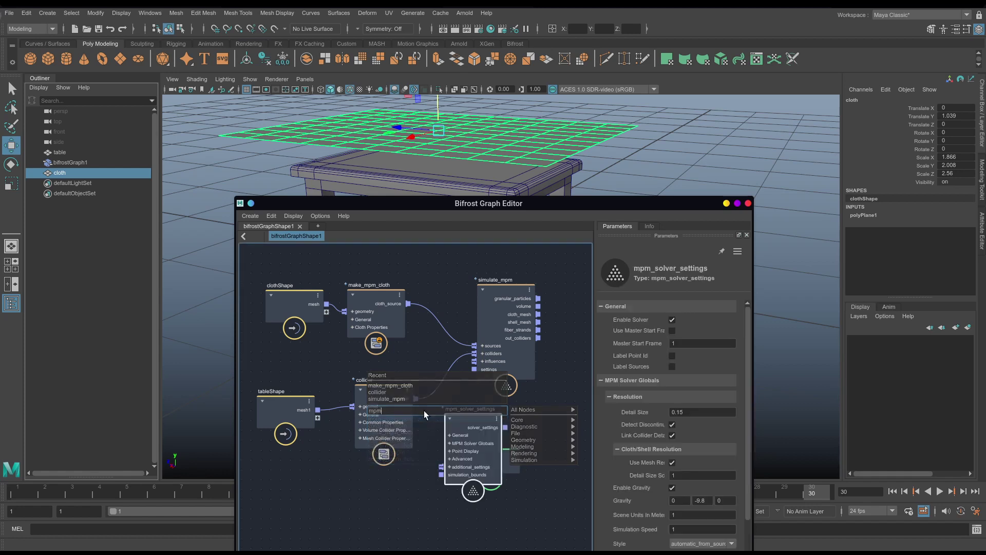
left_click_drag(467, 410, 449, 417)
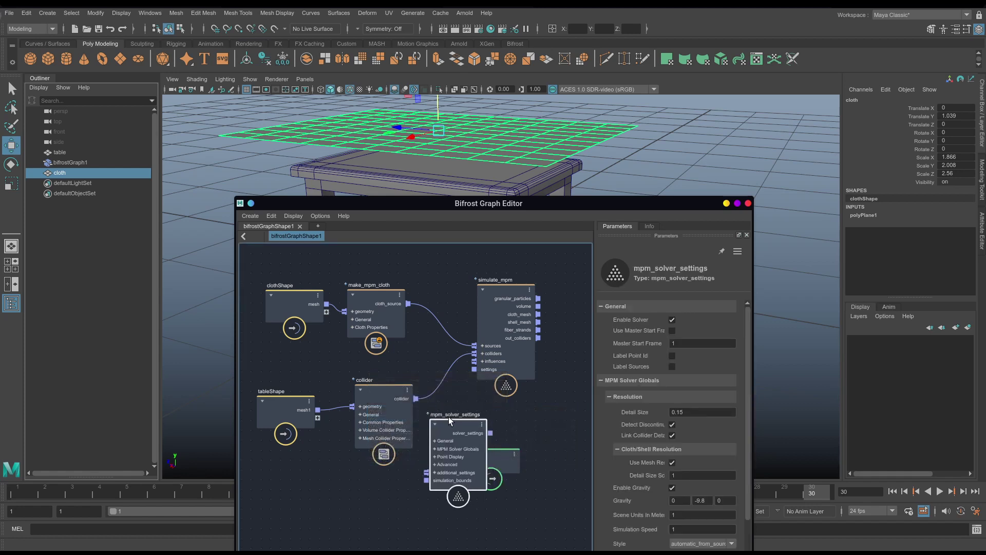
left_click(491, 431)
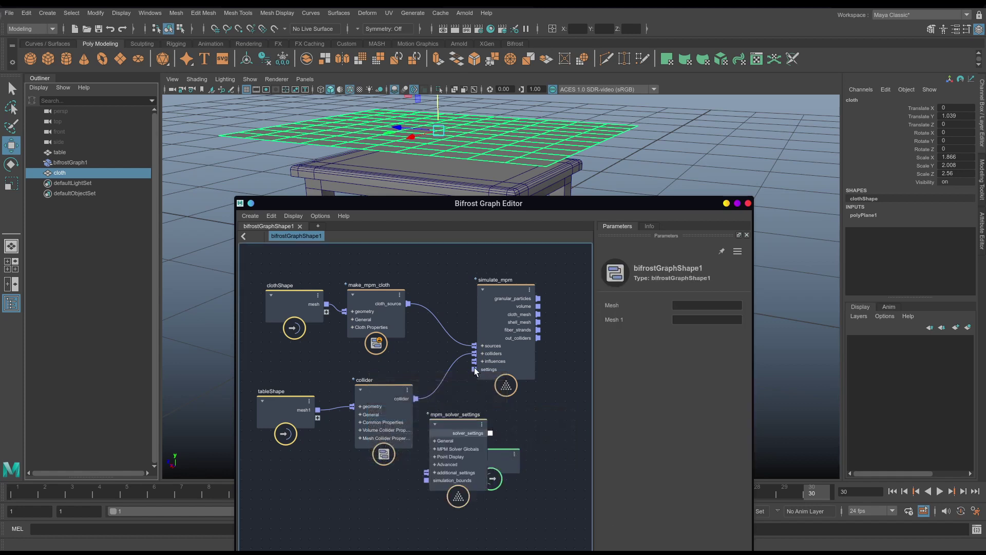
left_click_drag(490, 433, 474, 370)
left_click_drag(471, 417, 462, 420)
left_click_drag(489, 454, 548, 470)
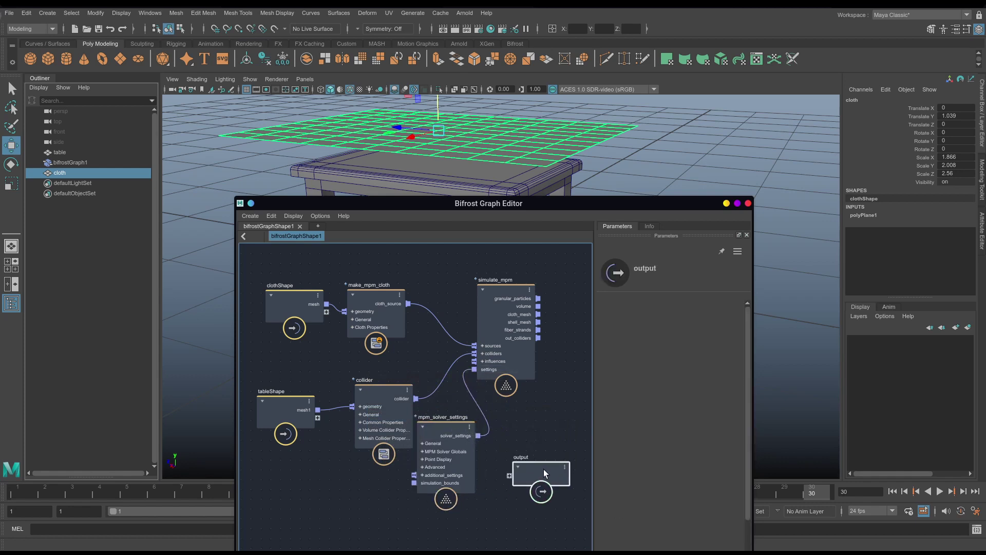
left_click(451, 428)
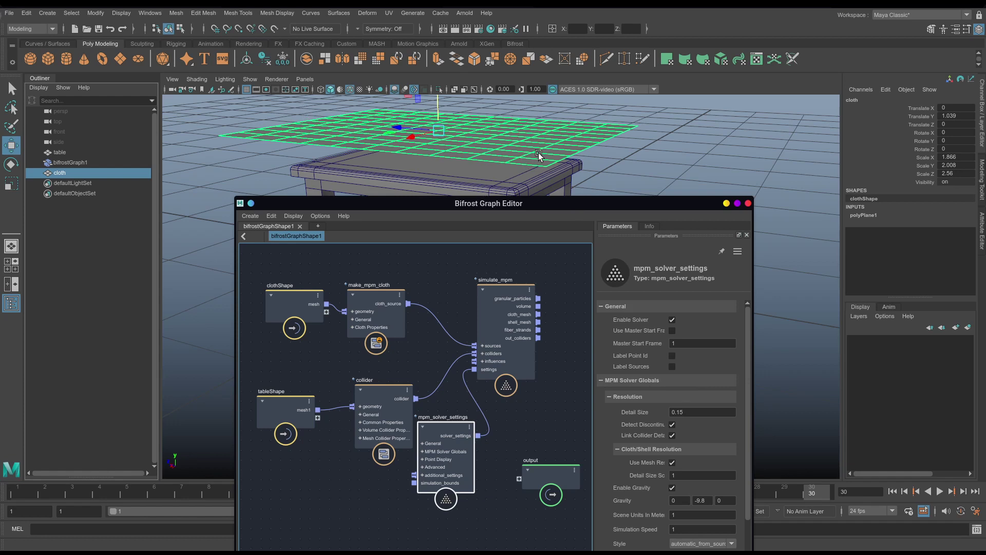
left_click_drag(537, 163, 483, 178, "alt")
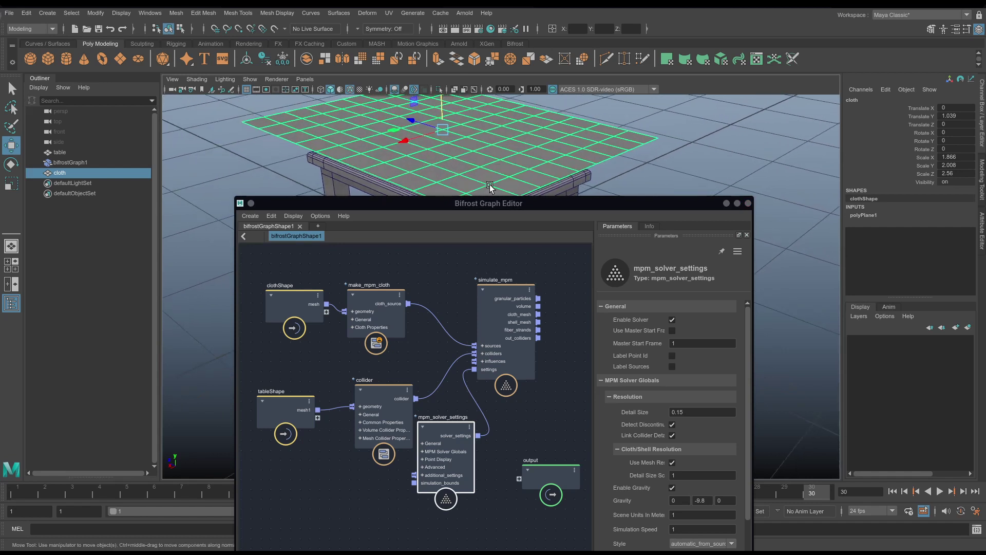
left_click_drag(489, 184, 498, 162, "alt")
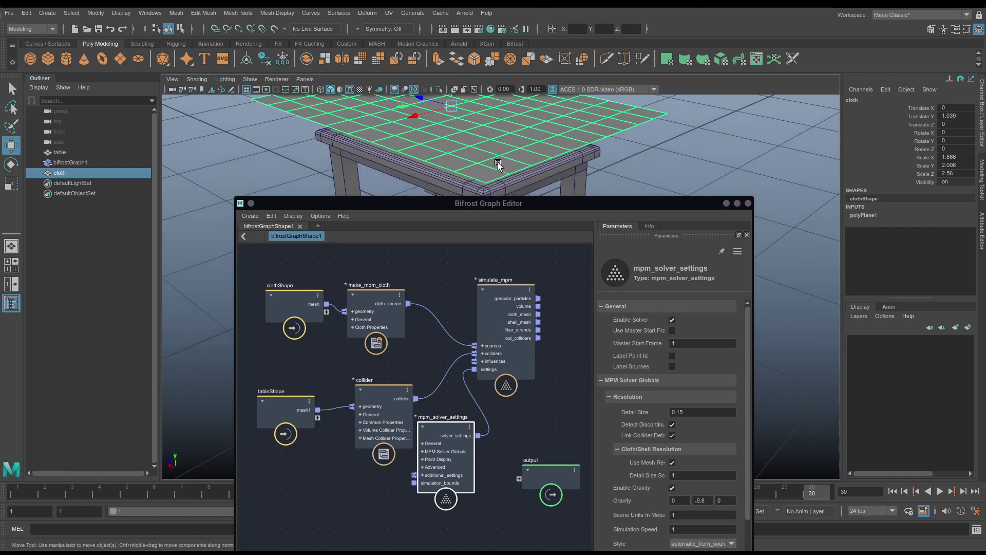
scroll(611, 368, "down", 4)
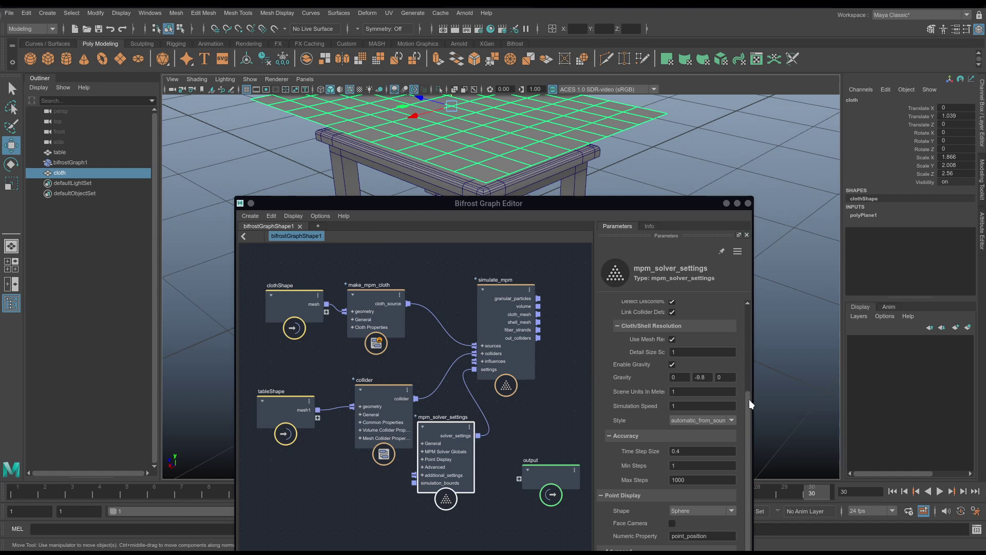
left_click_drag(748, 399, 747, 371)
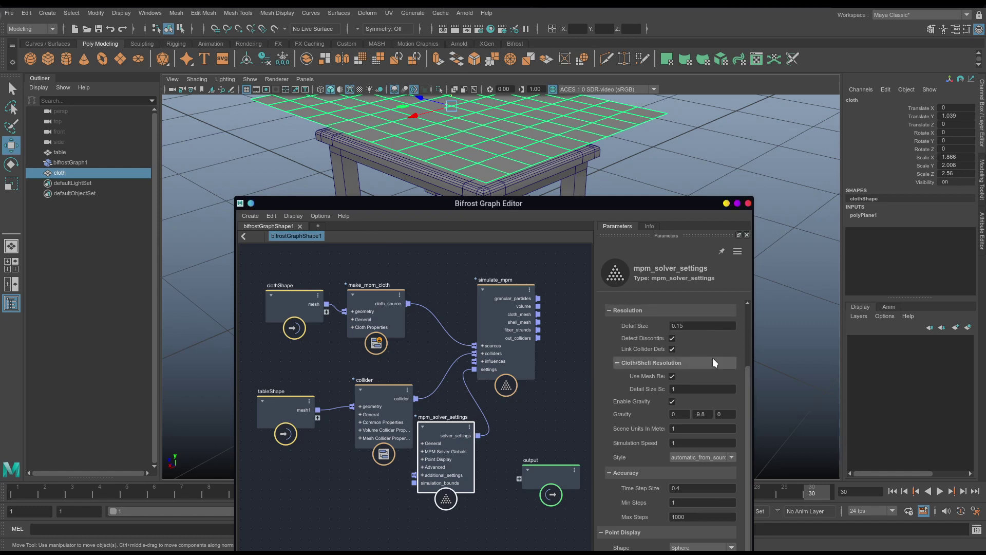
left_click_drag(517, 287, 501, 285)
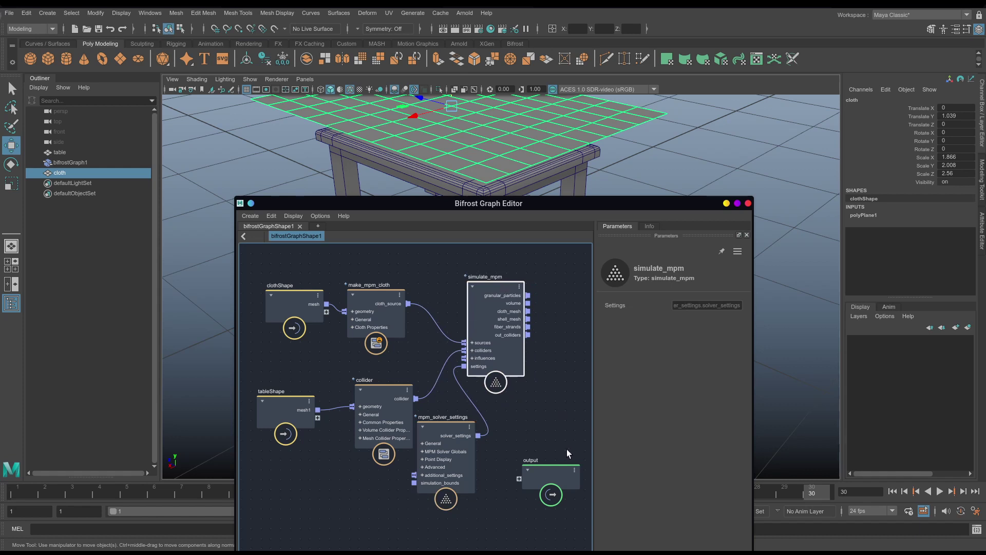
Shift the collider node left and place the output node beside simulate_mpm
middle_click_drag(537, 368, 501, 376)
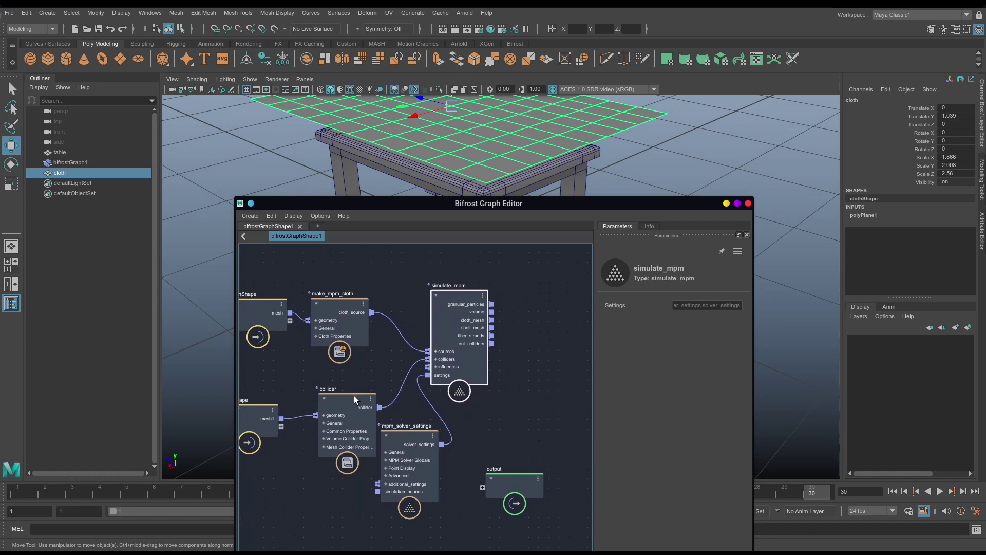
left_click_drag(354, 396, 341, 396)
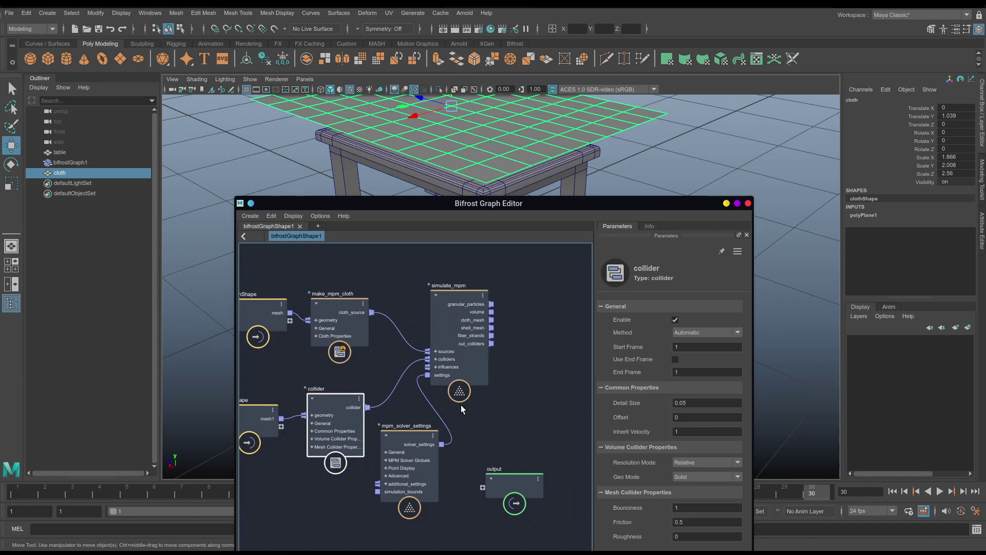
left_click_drag(518, 475, 562, 347)
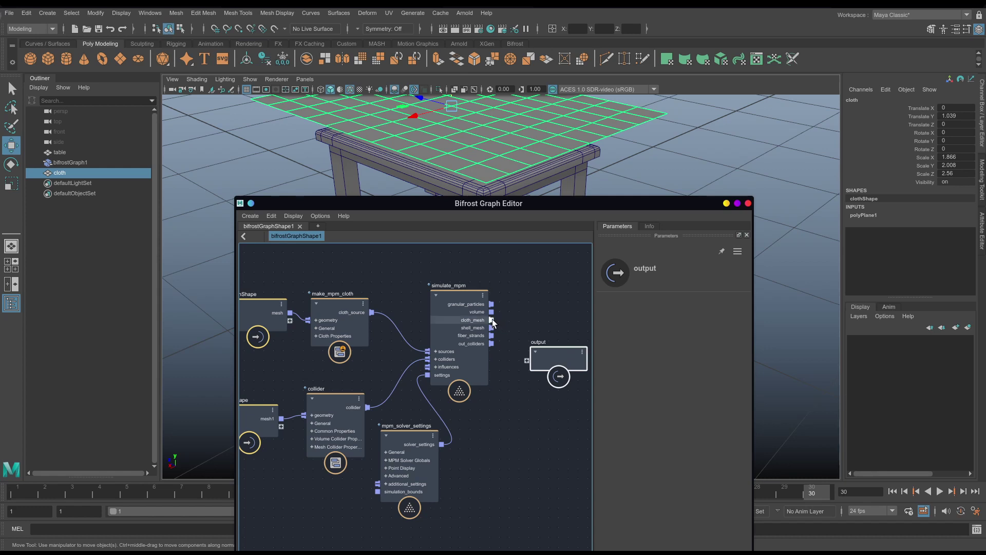
Wire simulate_mpm's cloth_mesh into a new cloth_mesh port on the output node, then raise the editor
left_click_drag(492, 319, 528, 361)
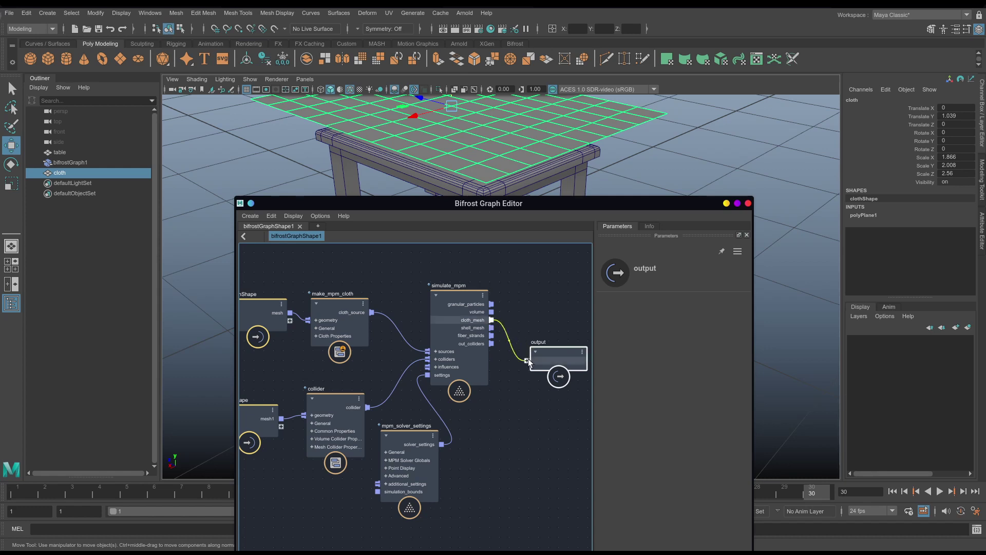
left_click_drag(529, 361, 559, 299)
left_click(558, 321)
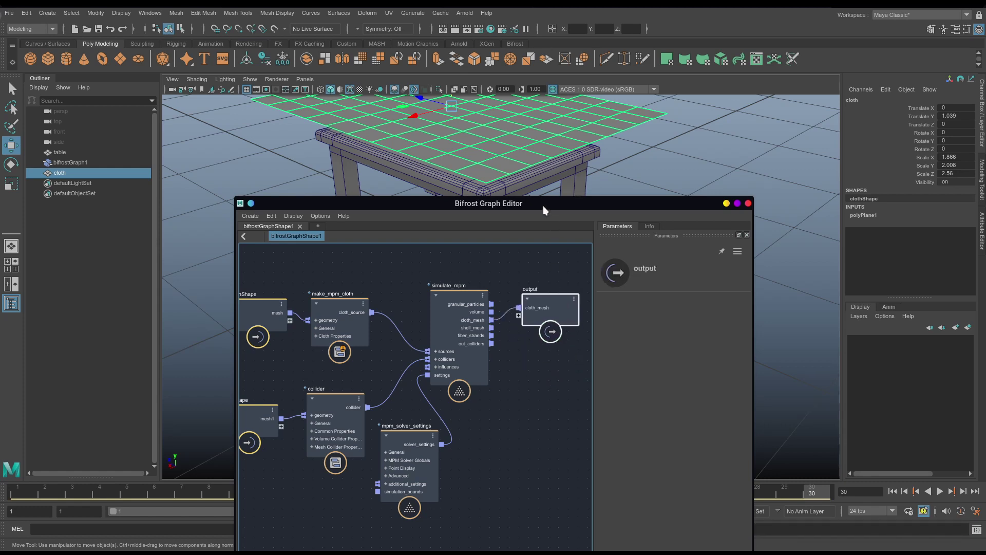
left_click_drag(544, 205, 565, 79)
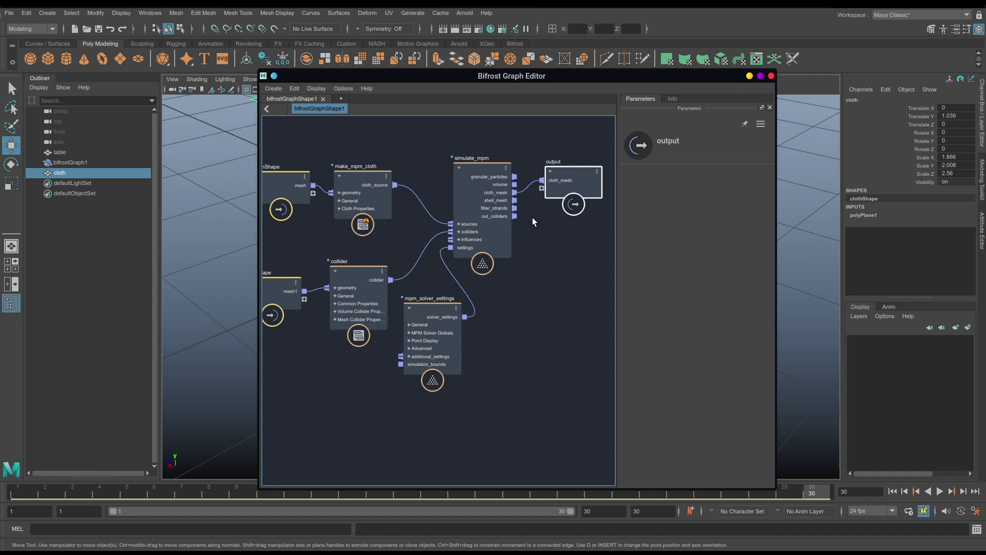
Unpause graph evaluation with Ctrl+P, shift simulate_mpm up-left, and resettle the editor window
key("ctrl+p")
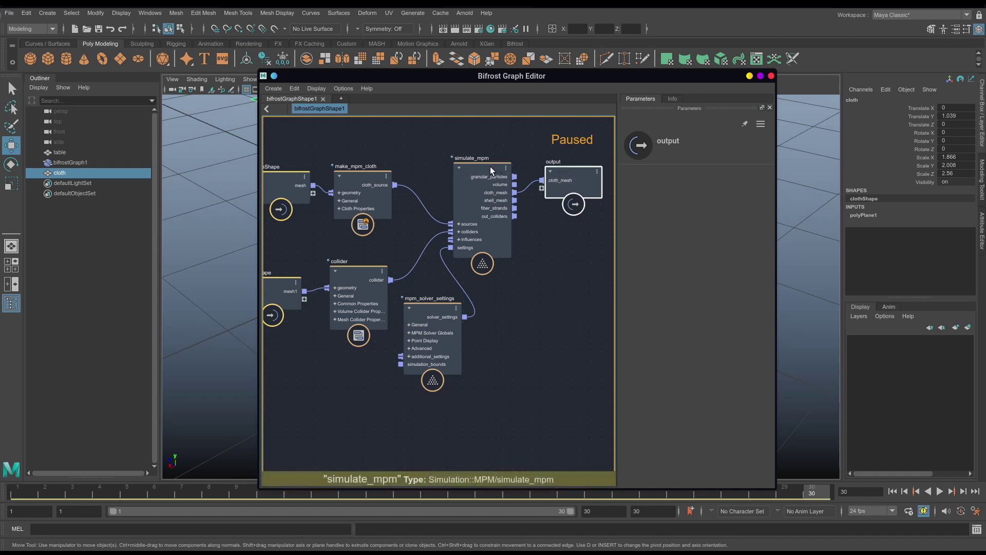
left_click_drag(491, 166, 478, 159)
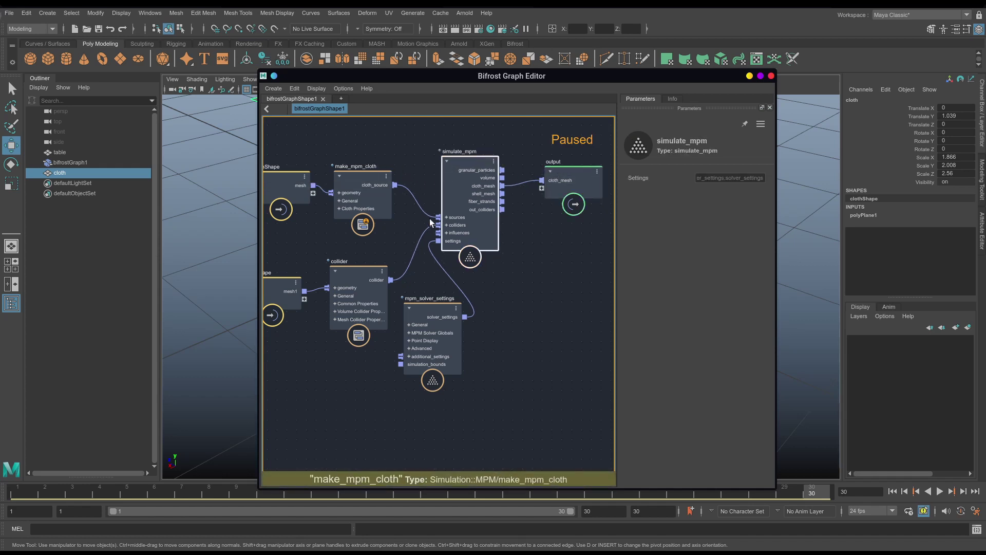
left_click_drag(603, 70, 567, 275)
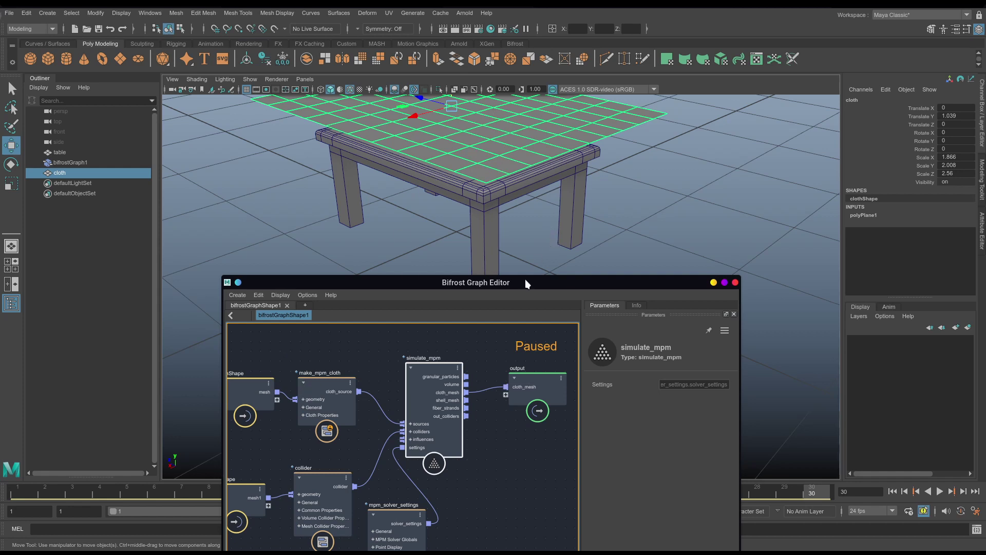
left_click_drag(526, 280, 534, 193)
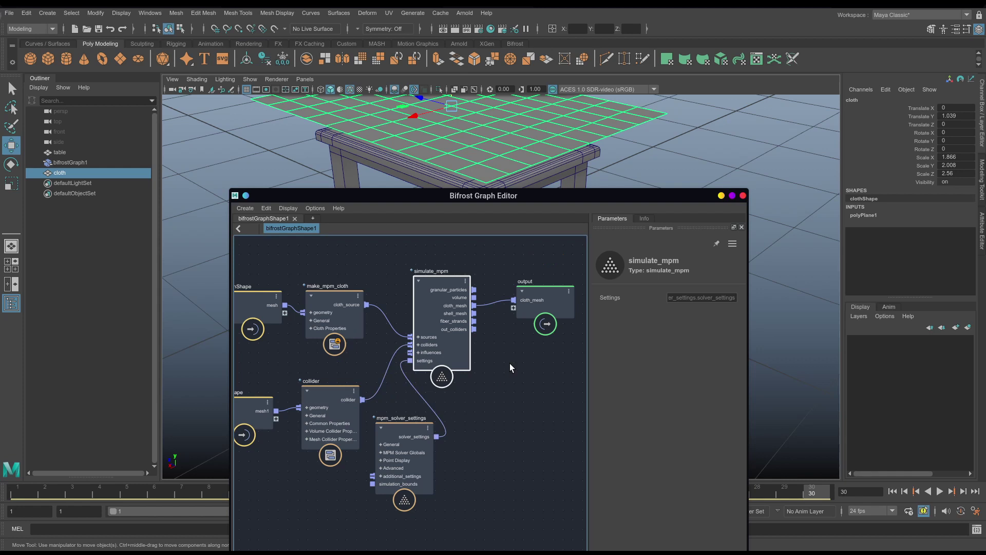
Minimize the graph editor, rewind to frame 1, and orbit around the cloth plane above the table
left_click(721, 196)
left_click(893, 491)
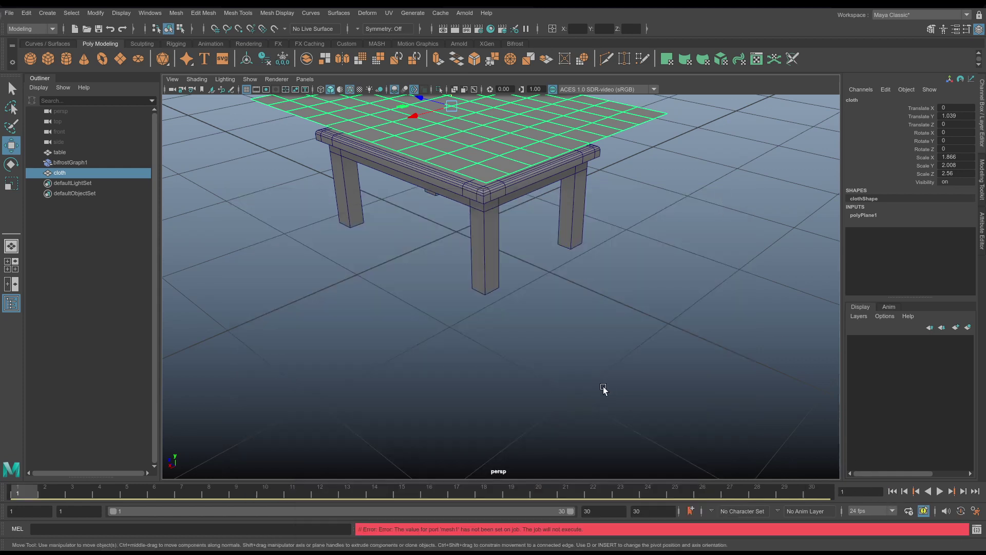
mouse_move(467, 323)
left_mouse_down("alt")
mouse_move(450, 351)
mouse_move(478, 325)
left_mouse_up("alt")
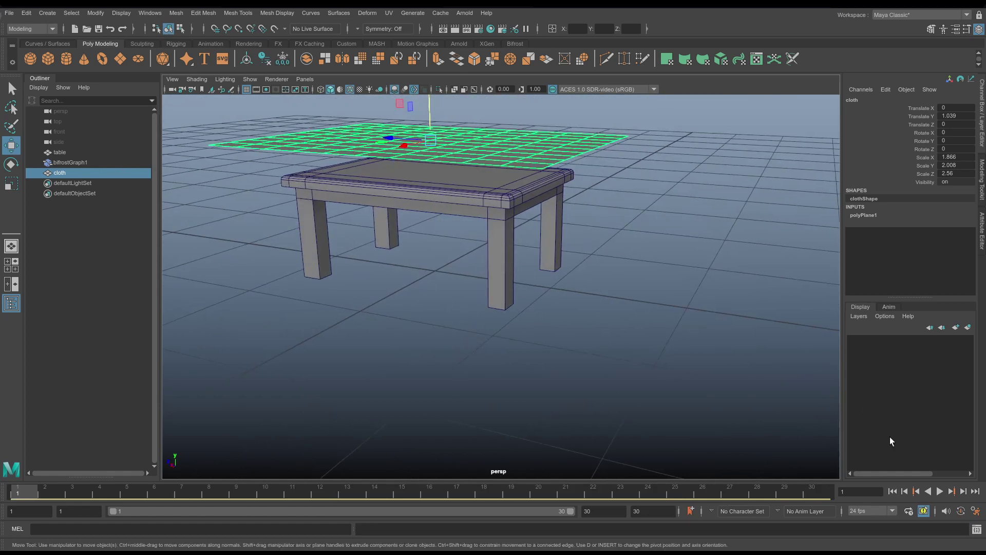
left_click(895, 490)
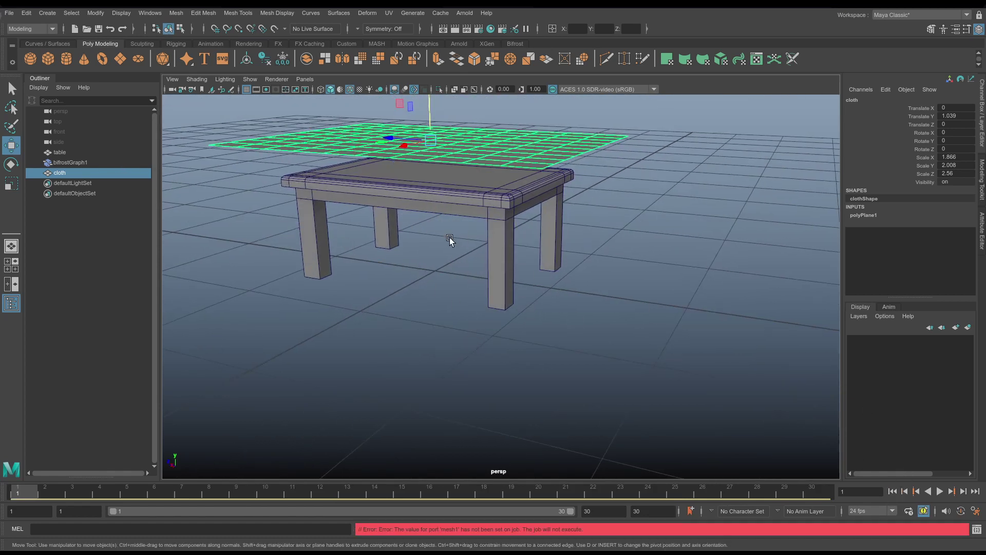
left_click_drag(451, 236, 446, 214, "alt")
scroll(526, 229, "up", 3)
left_click_drag(526, 229, 550, 288, "alt")
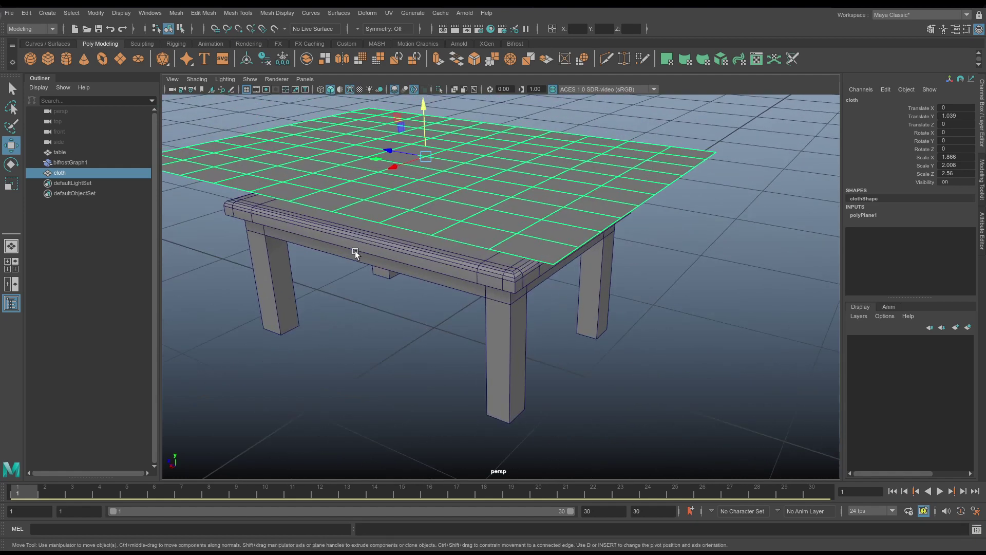
left_click_drag(390, 294, 562, 401, "alt")
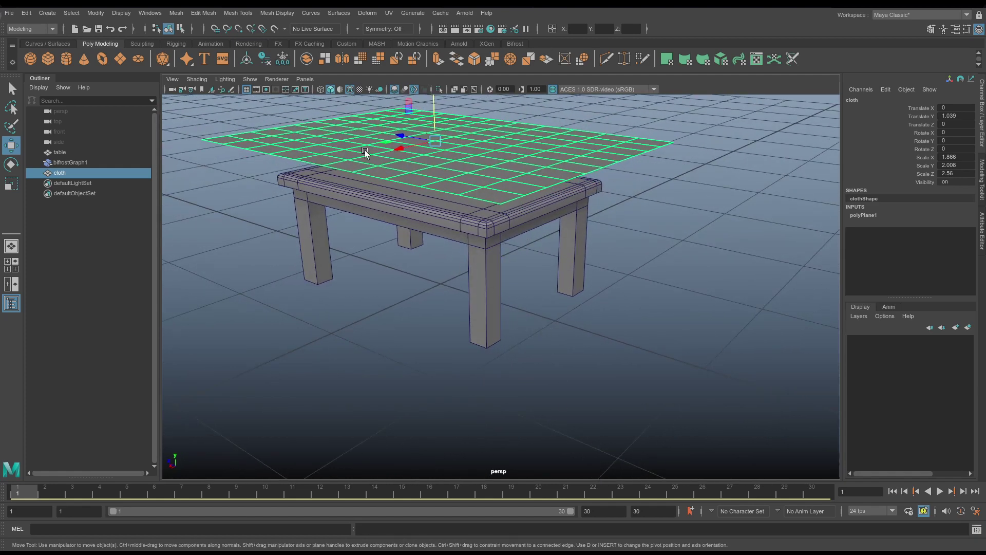
In the Bifrost Graph Editor, redraw the wire from simulate_mpm's cloth_mesh into the output node's cloth_mesh, then minimize the editor
left_click(516, 44)
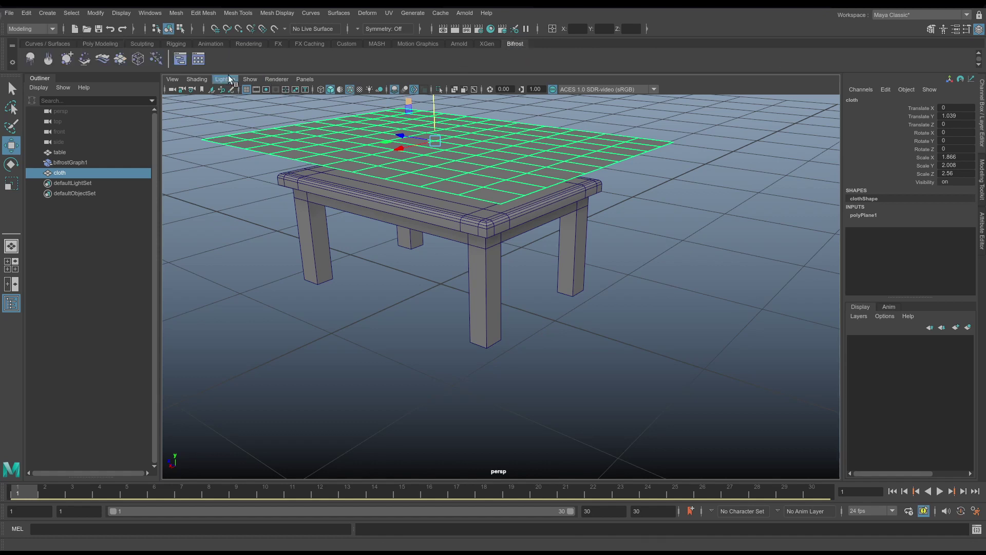
left_click(183, 58)
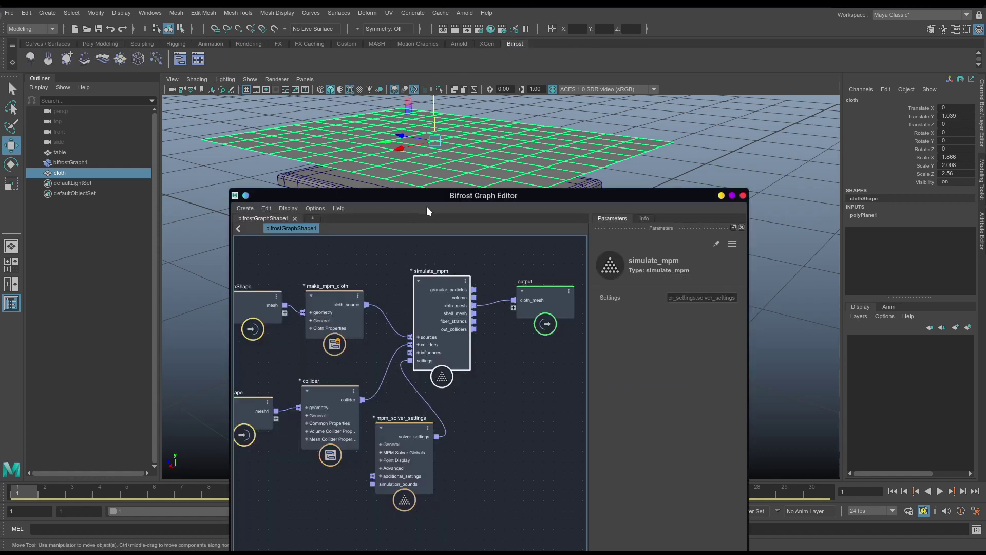
left_click_drag(432, 199, 439, 184)
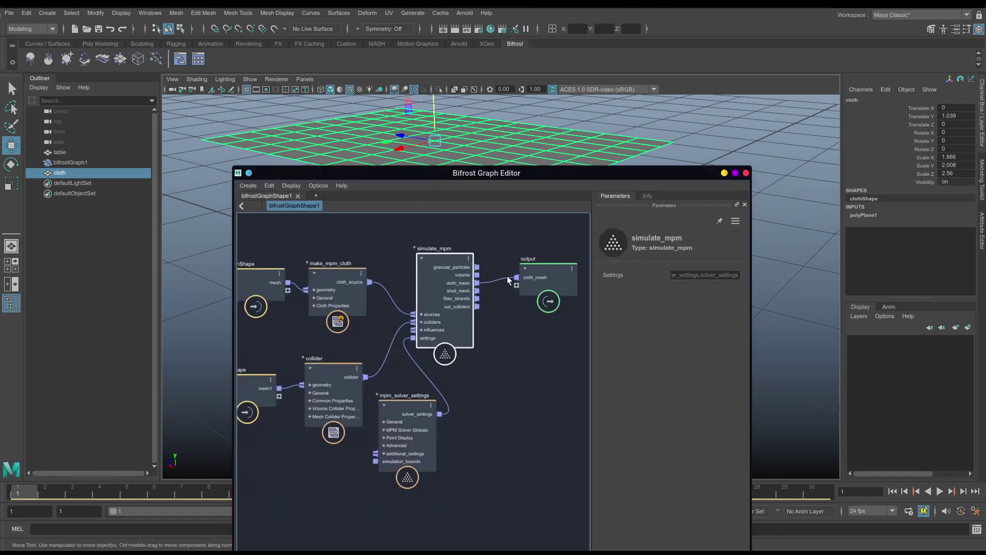
left_click_drag(510, 276, 494, 284)
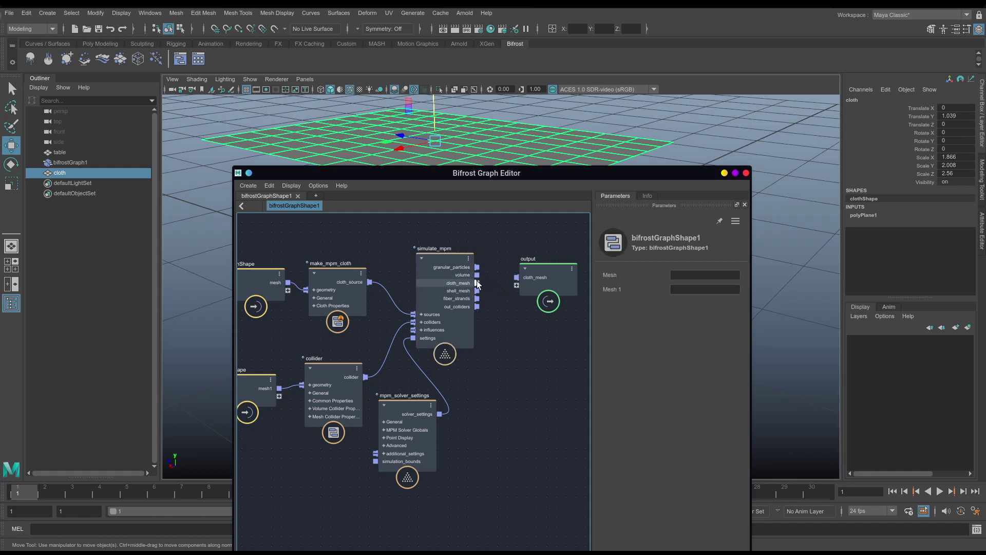
left_click_drag(477, 283, 515, 276)
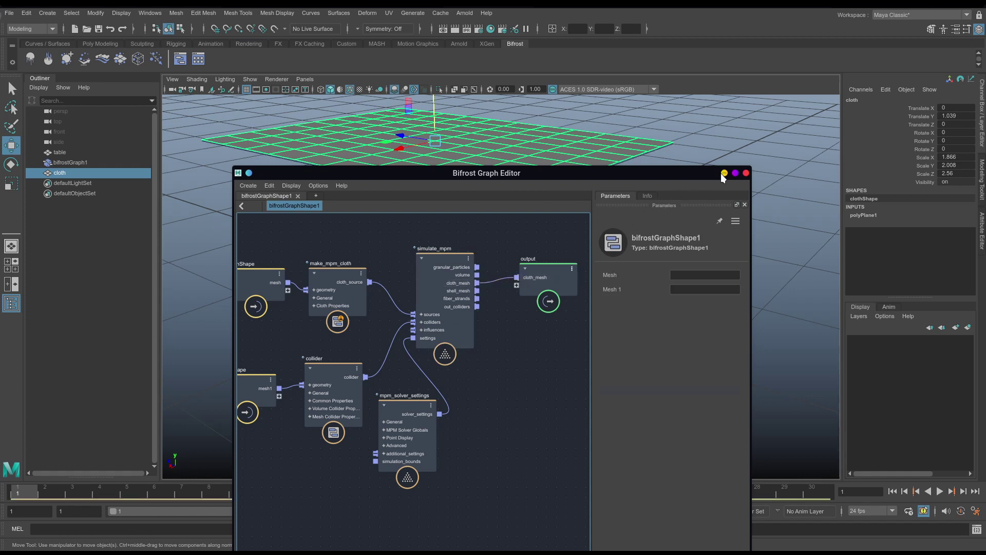
left_click(723, 173)
left_click_drag(60, 173, 450, 177)
Hide the original cloth plane, select the Bifrost output plane, and play the simulation before stopping at frame 1
key("ctrl+h")
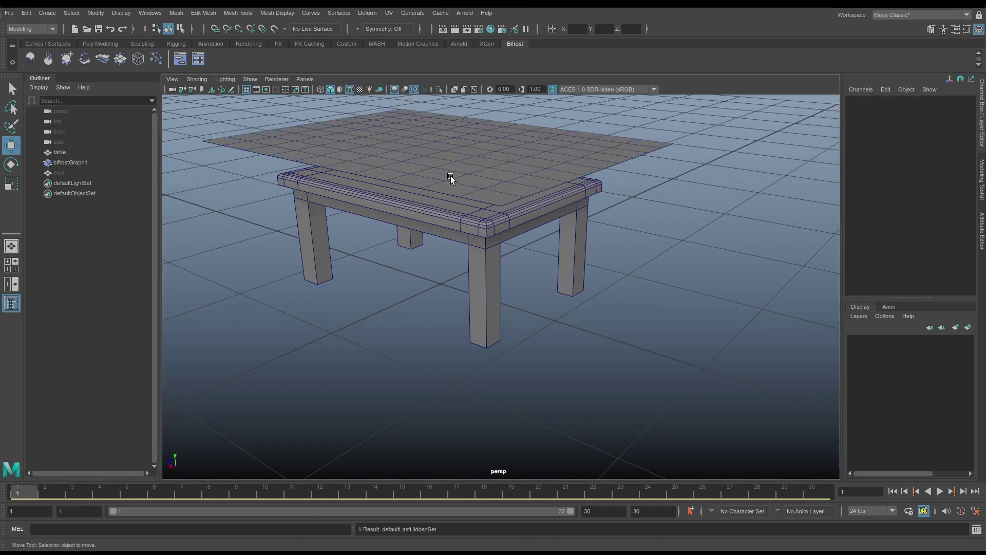
left_click_drag(366, 179, 341, 233, "alt")
left_click(258, 170)
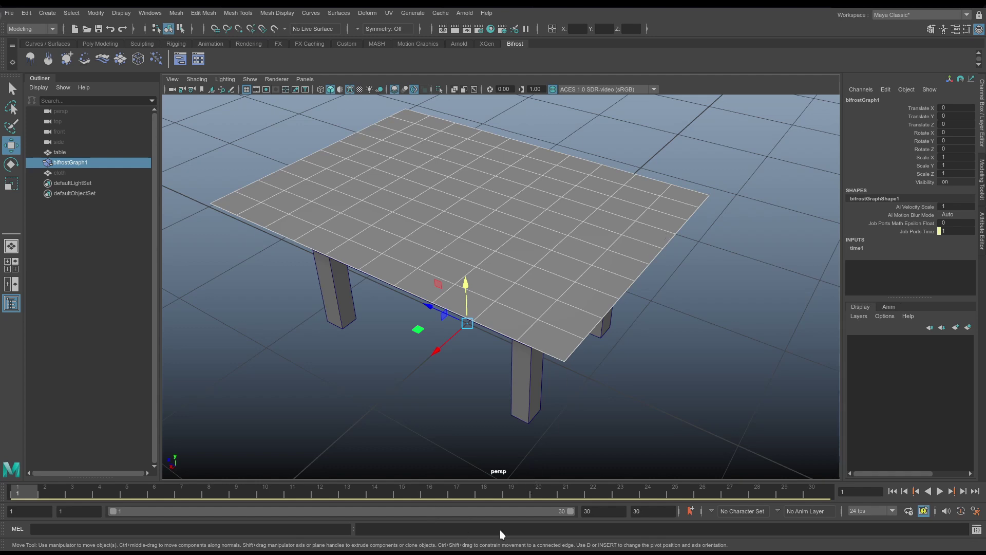
left_click(940, 491)
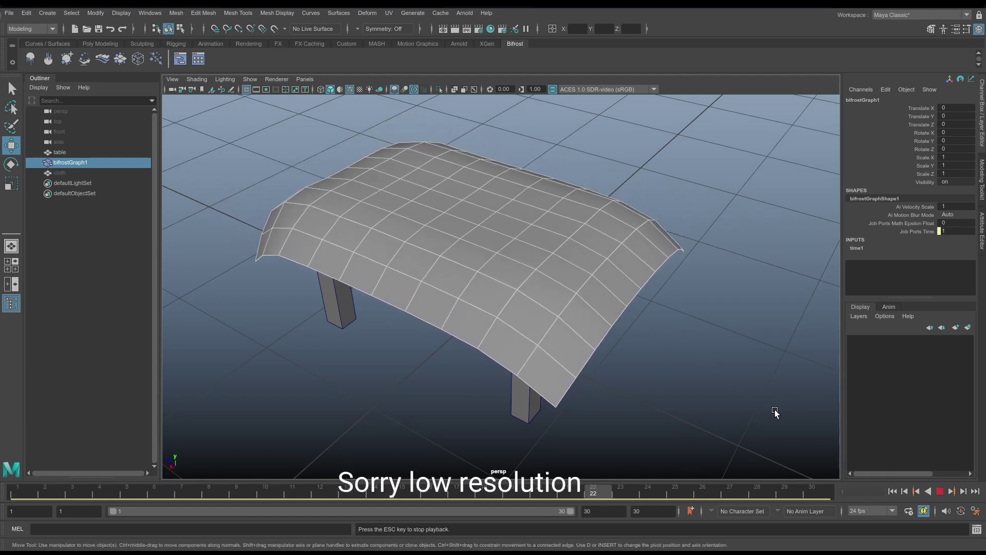
left_click(894, 490)
Reposition the clothShape, tableShape, collider, make_mpm_cloth, mpm_solver_settings, simulate_mpm and output nodes into a tidier layout
left_click(195, 64)
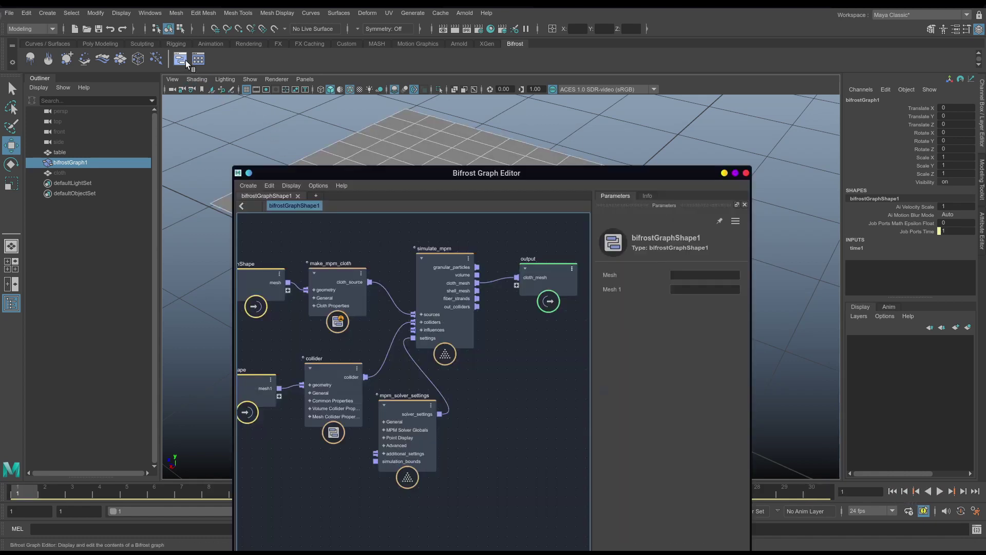
left_click_drag(494, 178, 513, 173)
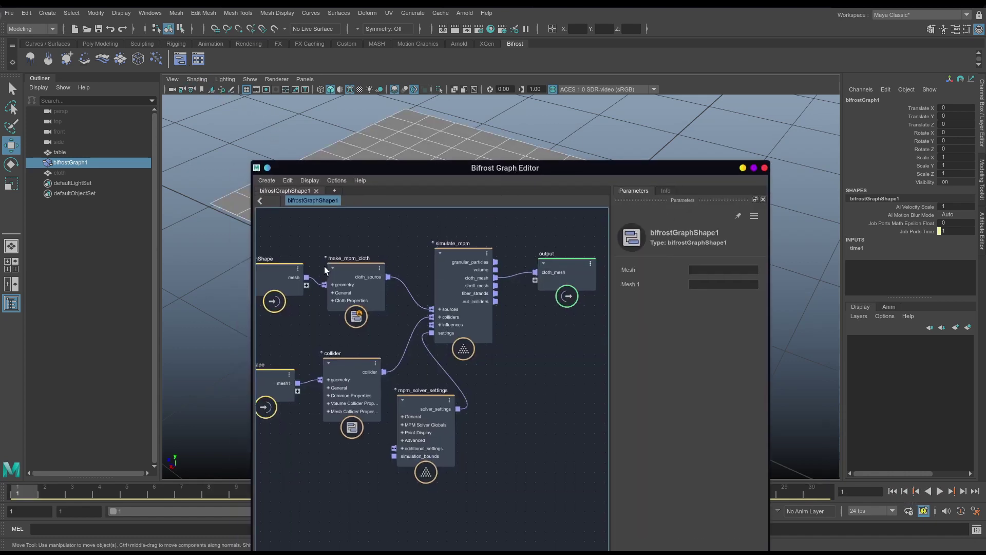
left_click_drag(285, 268, 293, 232)
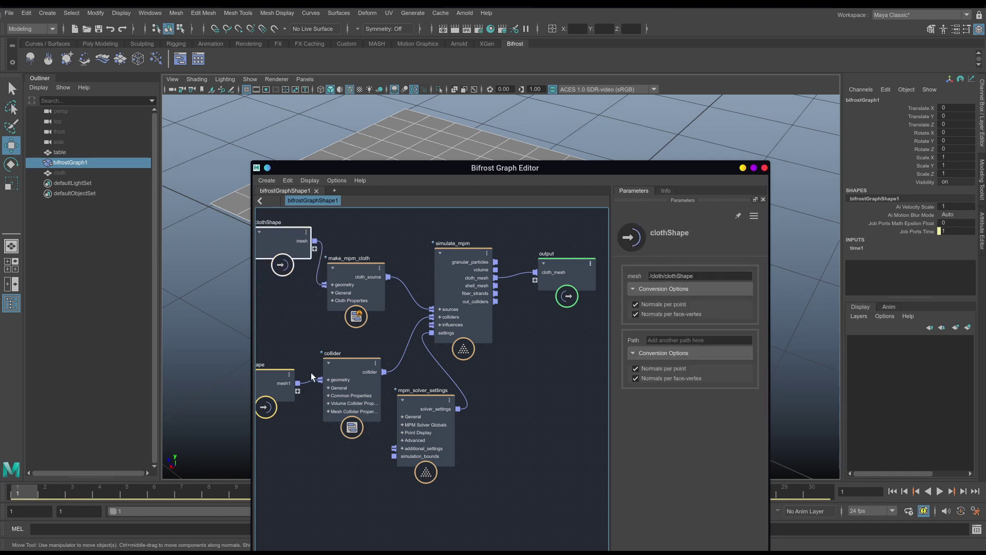
left_click_drag(273, 372, 288, 402)
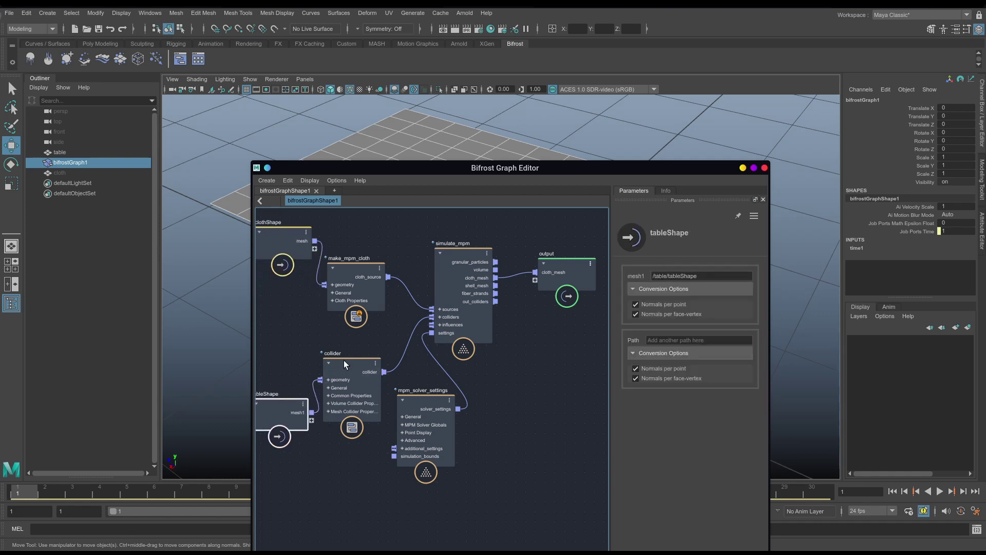
left_click_drag(344, 360, 360, 353)
left_click_drag(356, 267, 371, 245)
left_click_drag(439, 401, 468, 405)
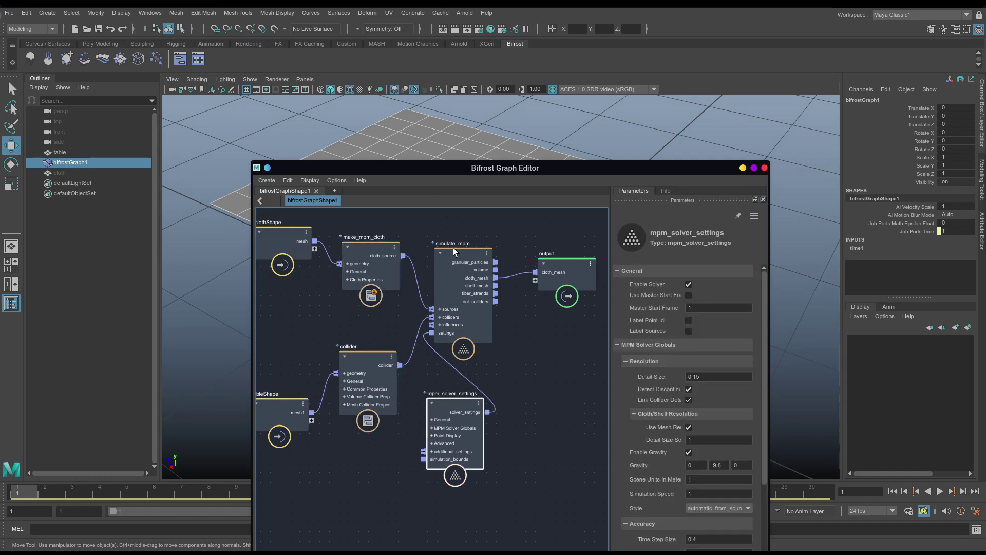
left_click_drag(455, 255, 472, 254)
left_click_drag(569, 265, 575, 278)
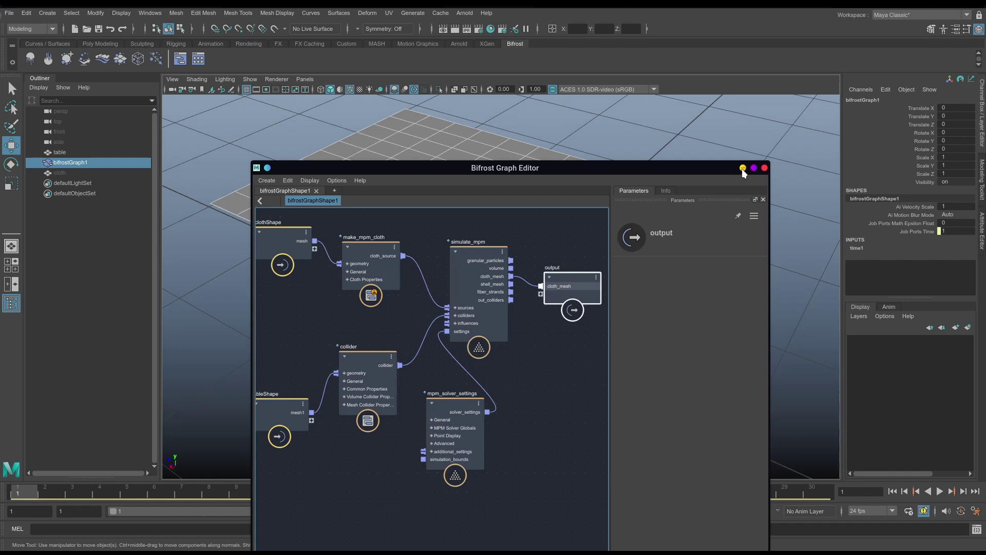
left_click(545, 230)
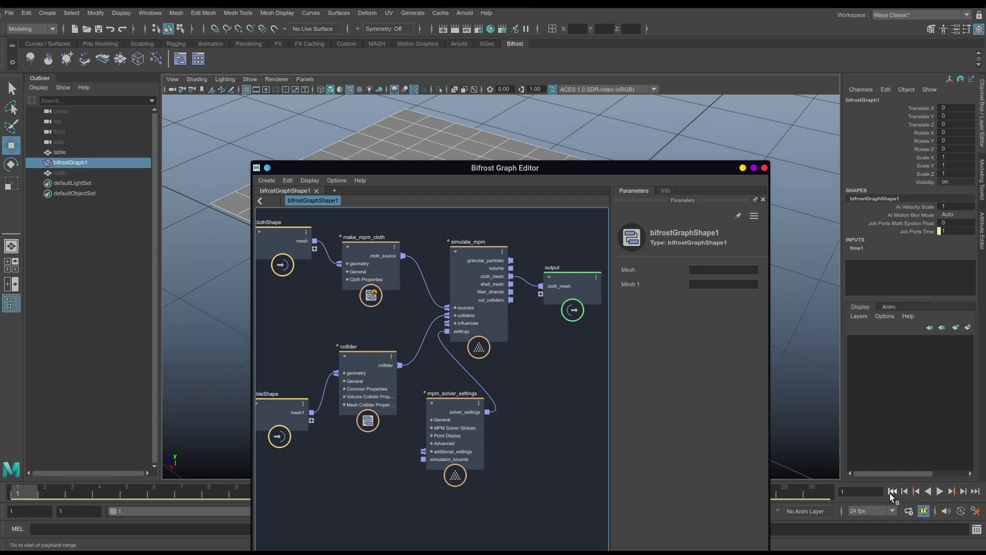
Pause the Bifrost graph's evaluation with Ctrl+P and minimize the editor
left_click(776, 452)
left_click(535, 364)
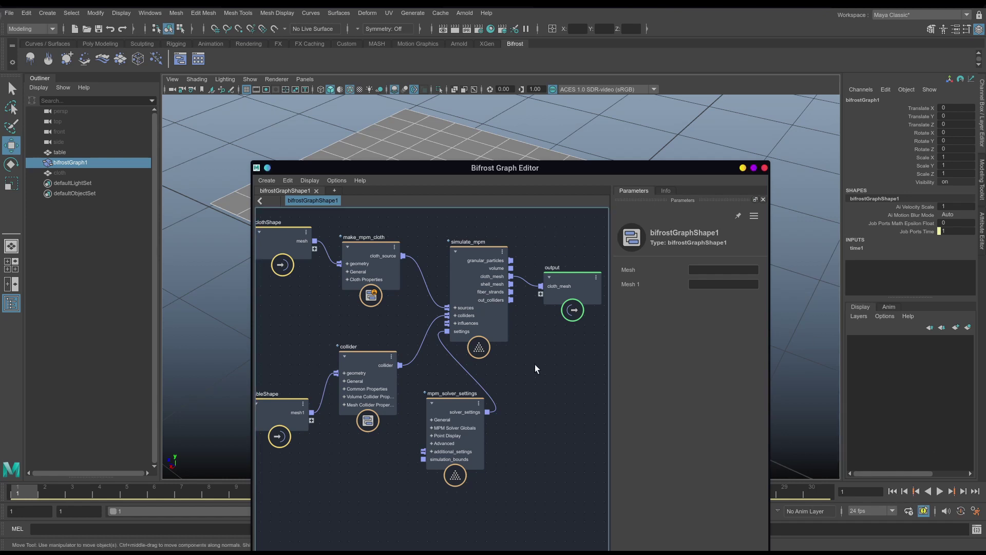
key("ctrl+p")
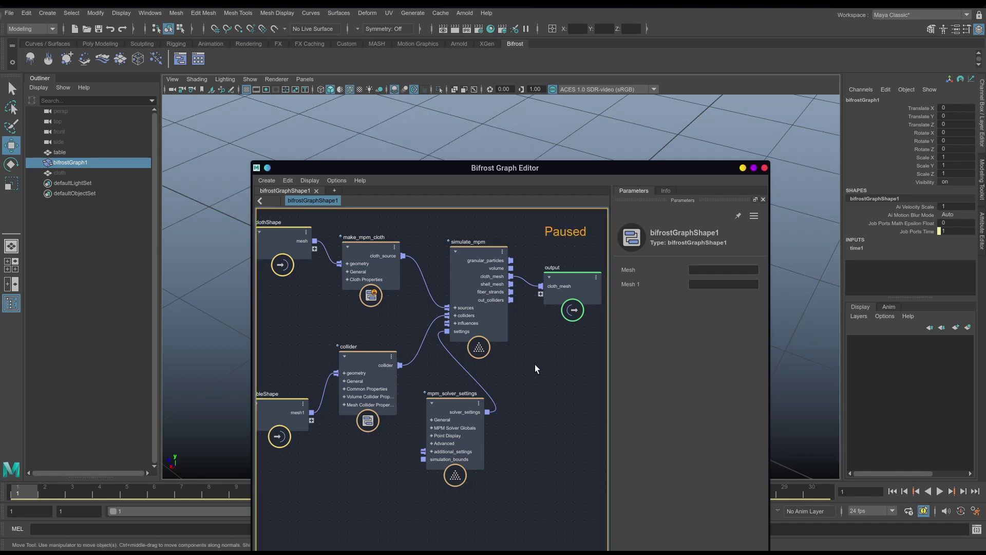
left_click(743, 168)
Select the cloth plane and unhide all hidden objects
left_click(61, 153)
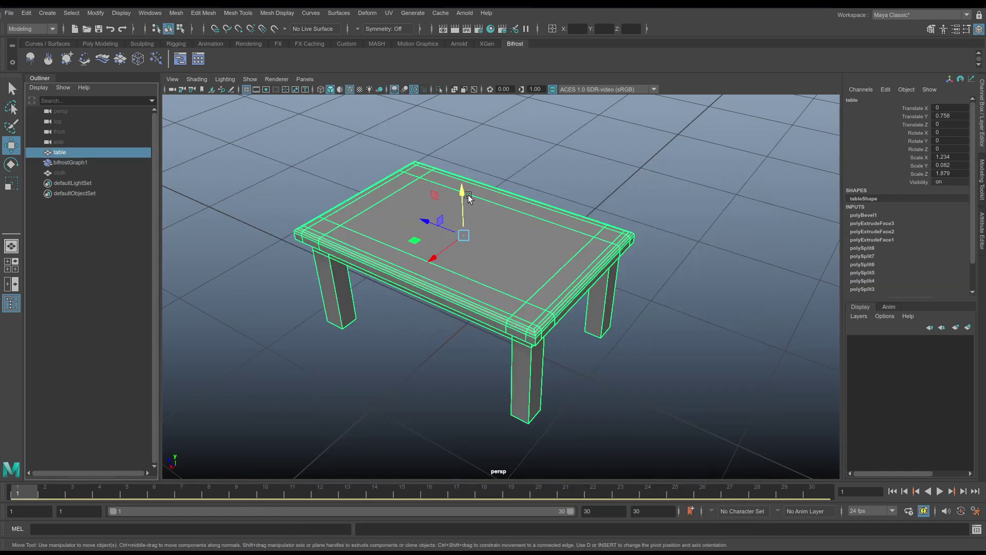
left_click(69, 174)
key("shift+h")
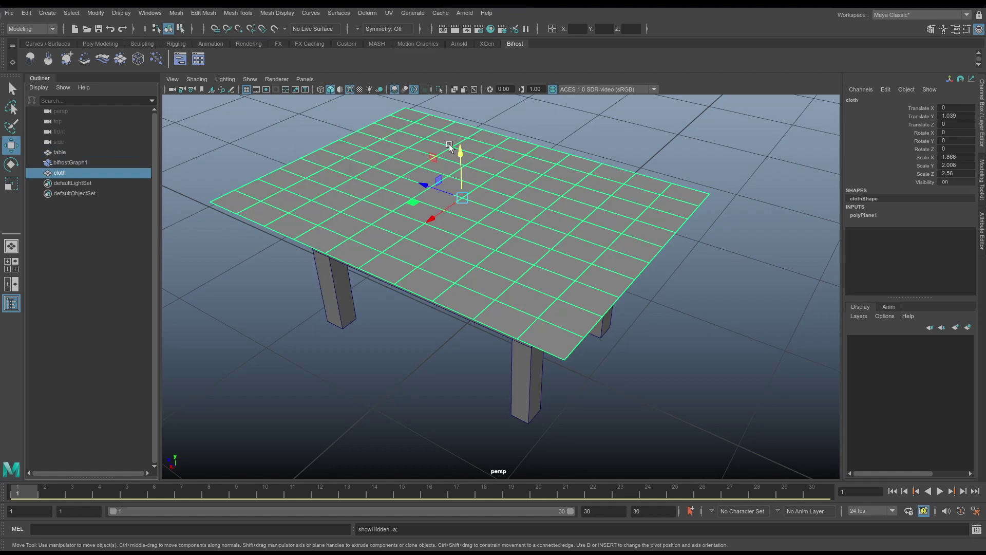
left_click_drag(456, 247, 362, 159, "alt")
Apply Mesh > Smooth to the cloth plane, raising its divisions from 2 to 3
key("space")
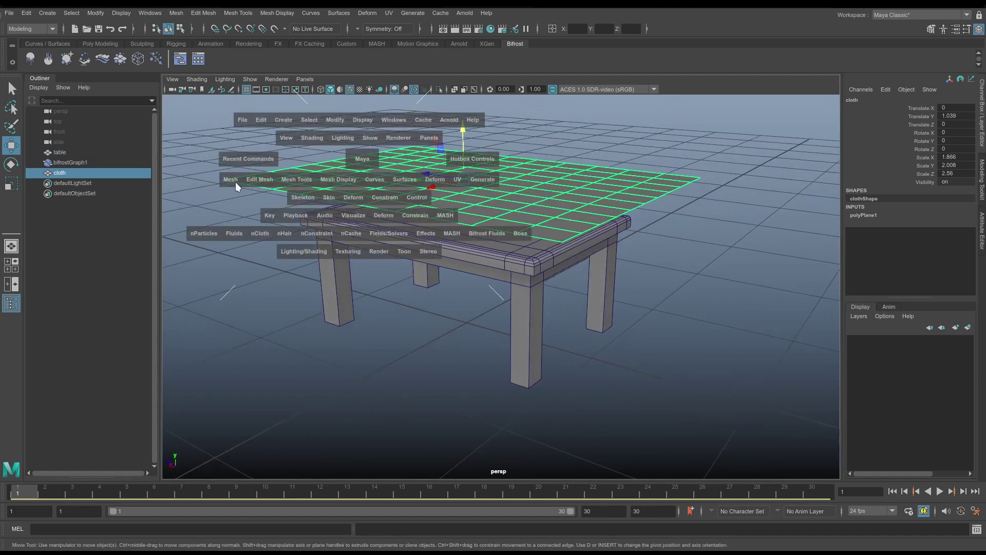
left_click(235, 182)
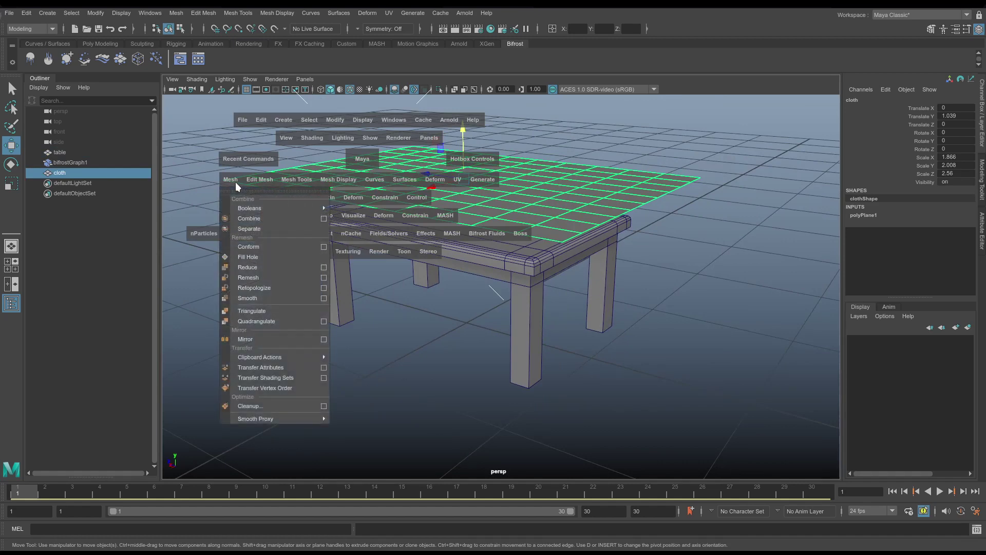
left_click(247, 298)
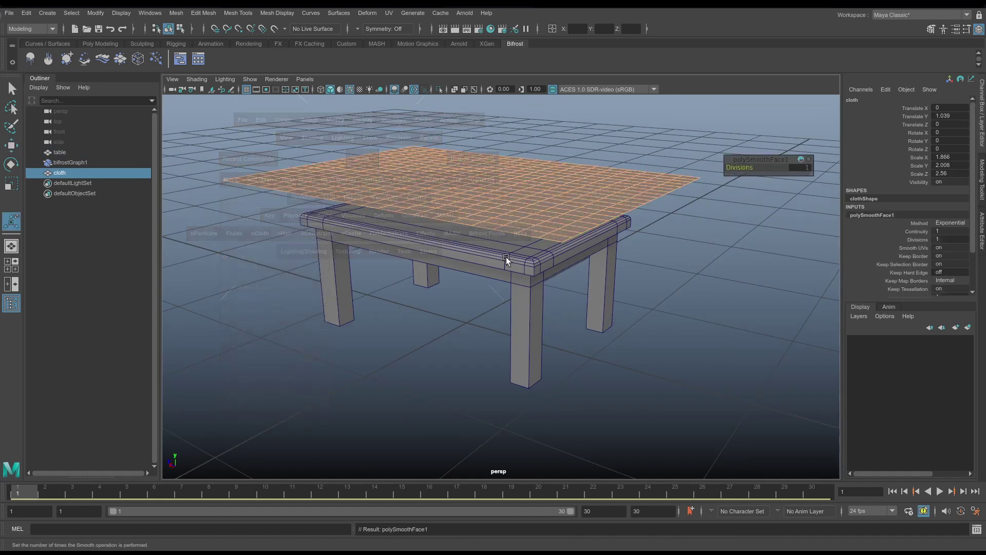
left_click_drag(508, 259, 522, 249, "alt")
left_click(798, 167)
key("Return")
left_click(800, 167)
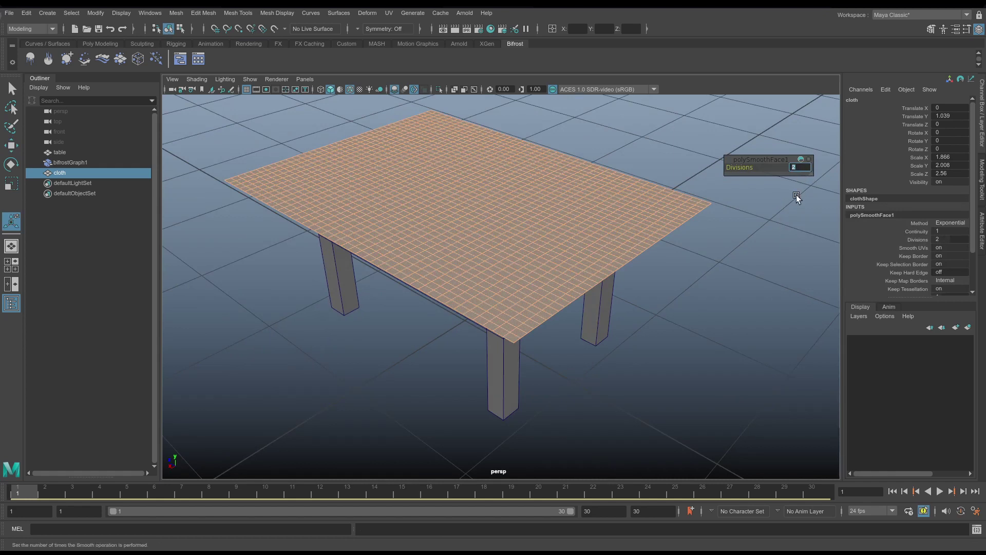
key("Return")
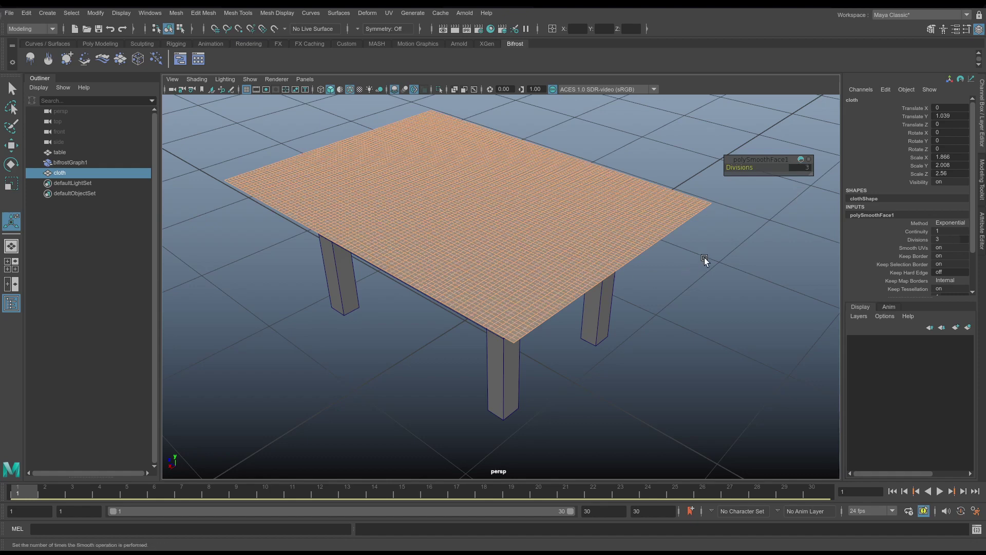
Reselect the smoothed cloth plane and hide it with Ctrl+H
left_click(670, 282)
left_click_drag(669, 282, 532, 259, "alt")
left_click(479, 201)
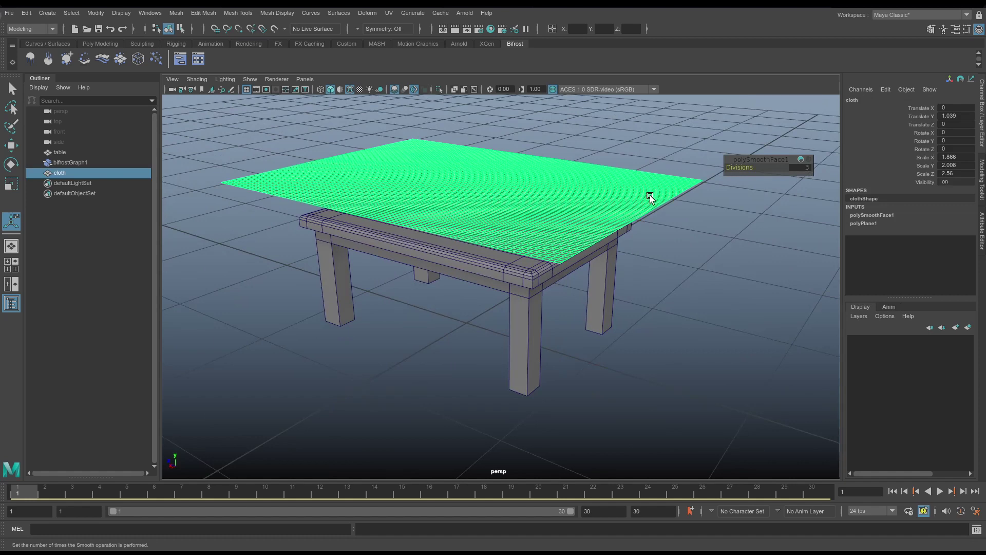
key("ctrl+h")
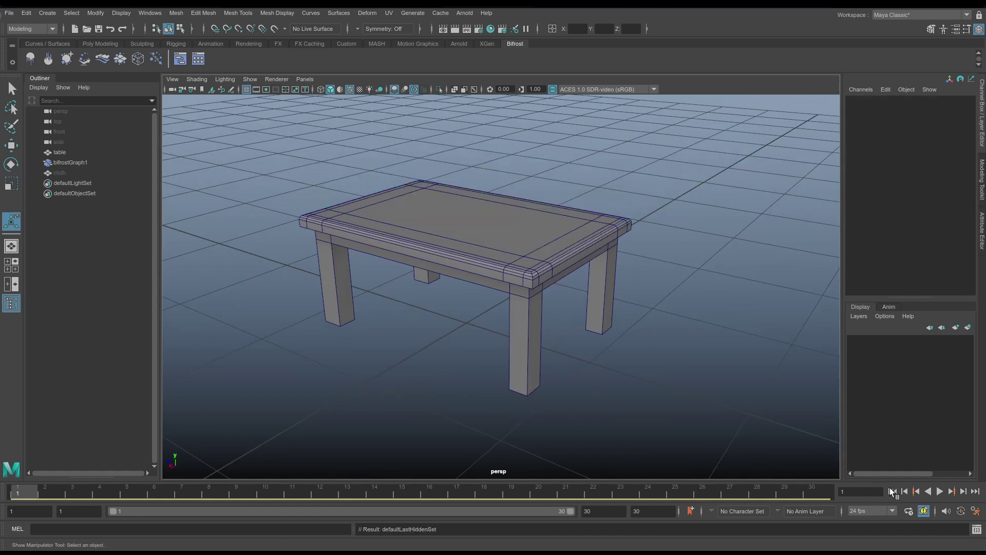
Play the simulation, check the Bifrost graph, and return to the first frame
left_click(939, 492)
left_click(180, 61)
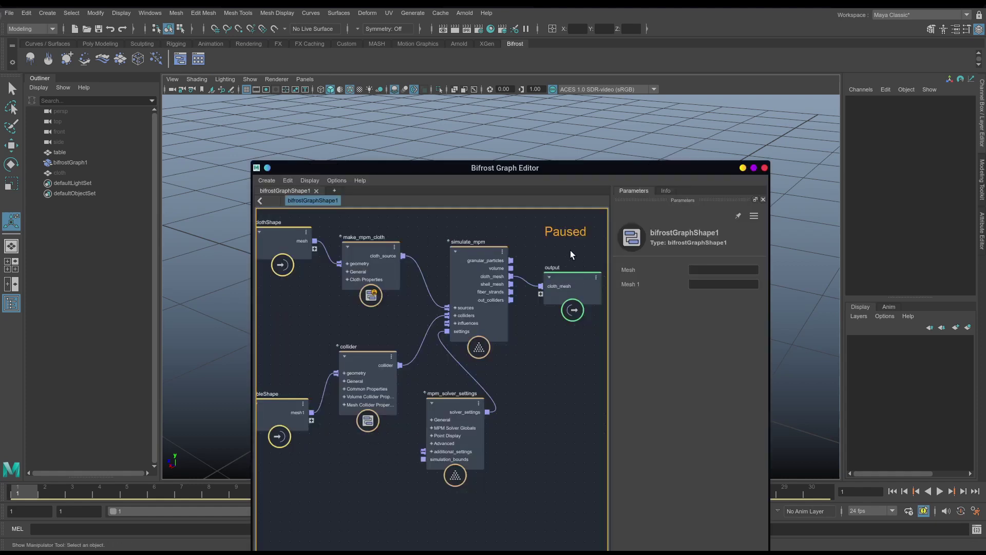
left_click(743, 169)
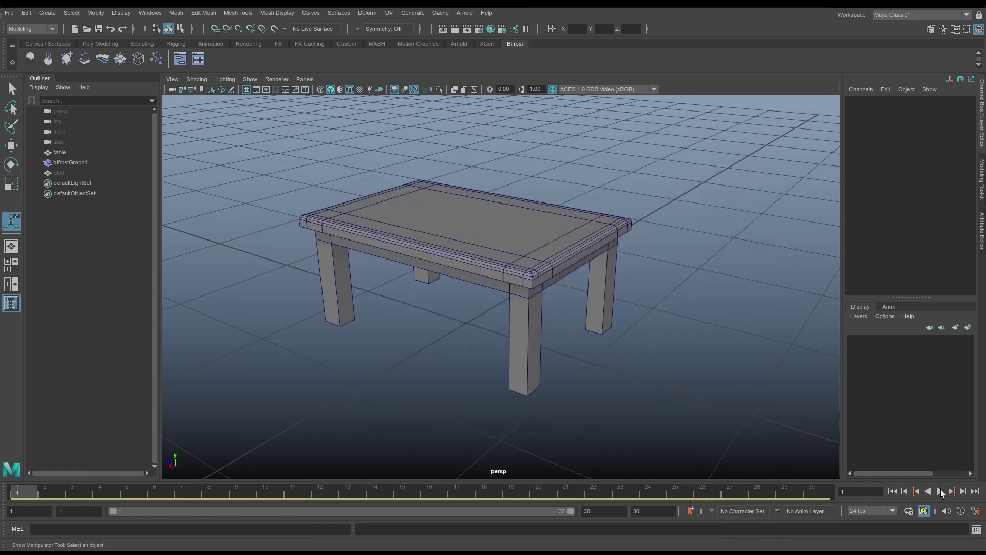
left_click(940, 492)
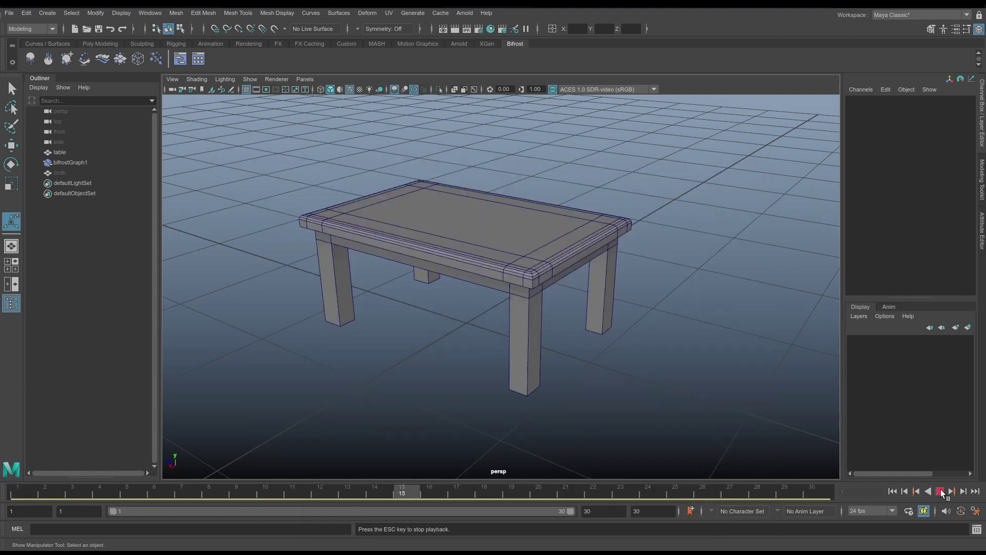
left_click(895, 491)
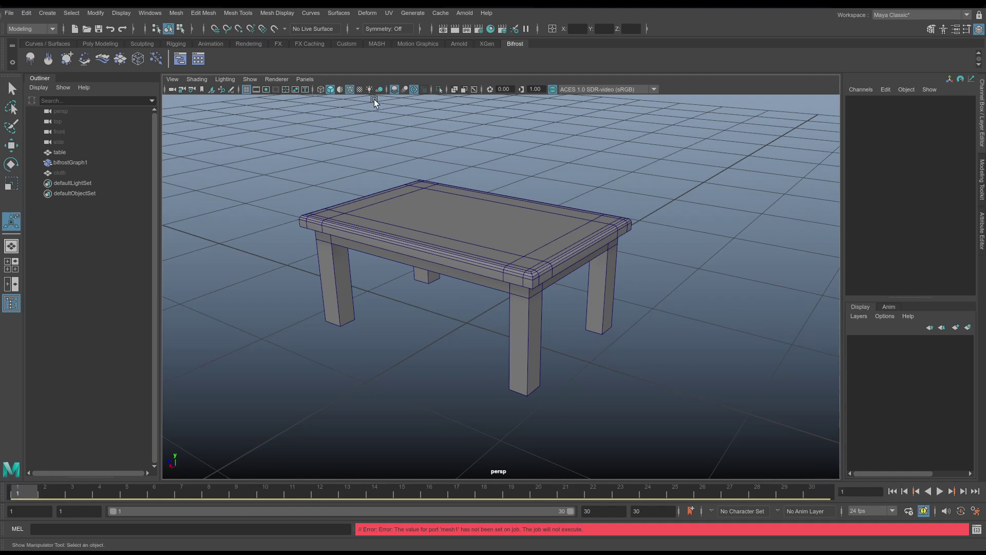
Reopen the Bifrost Graph Editor, shift the output node, and disconnect its cloth mesh
left_click(180, 59)
mouse_move(562, 277)
left_mouse_down()
mouse_move(582, 254)
mouse_move(517, 278)
mouse_move(561, 265)
left_mouse_up()
left_click(548, 263)
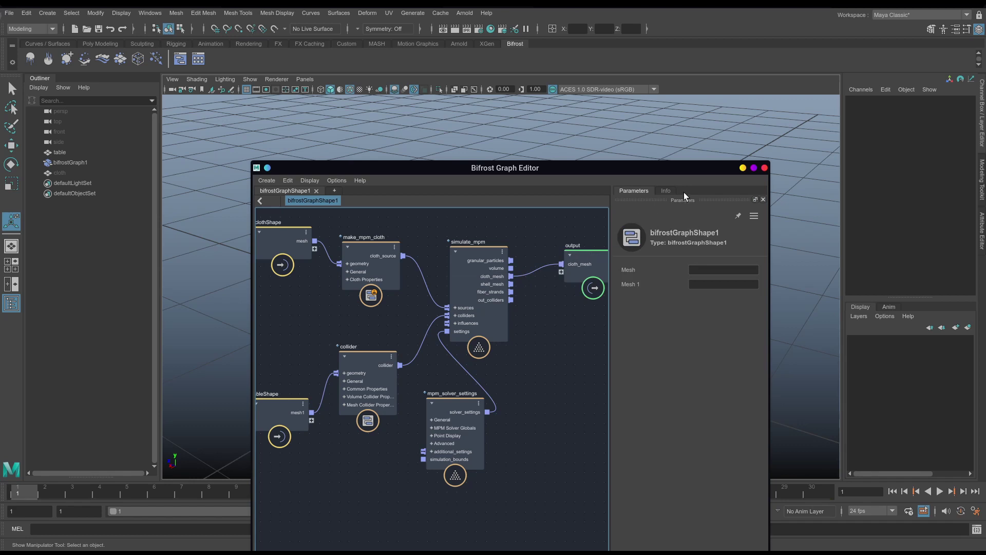
Minimize the graph editor and play the simulation, inspecting the dense cloth draped over the table
left_click(742, 168)
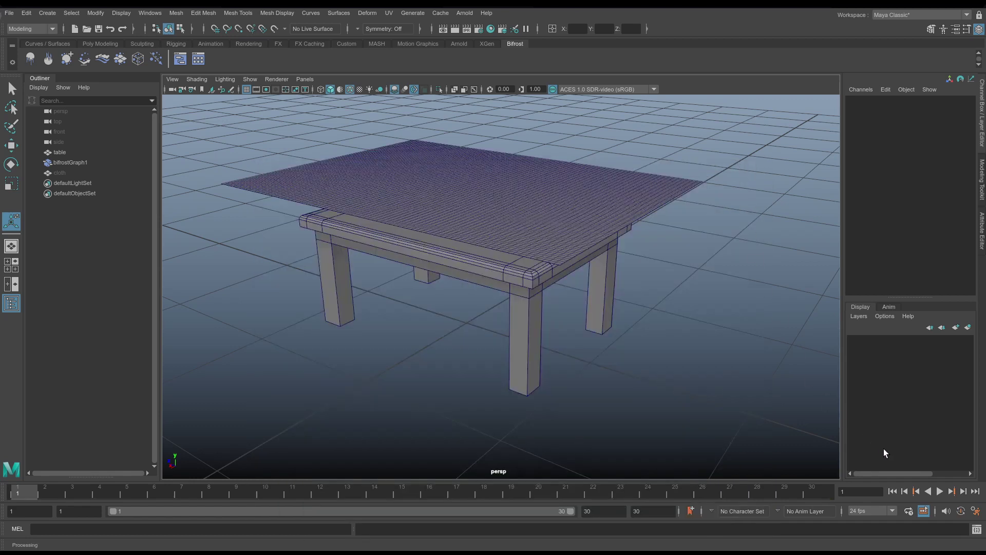
left_click(71, 162)
left_click_drag(459, 218, 476, 207, "alt")
left_click(385, 307)
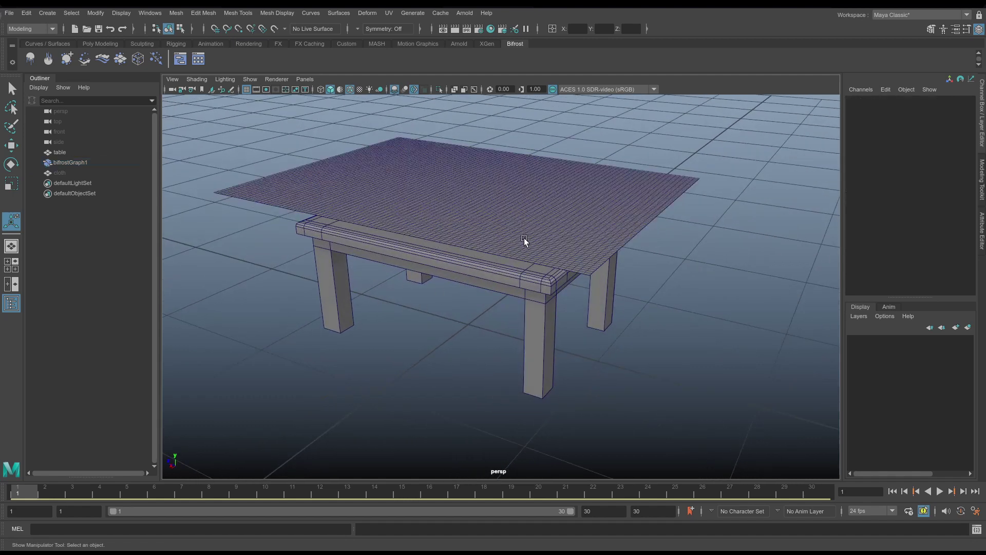
left_click(941, 491)
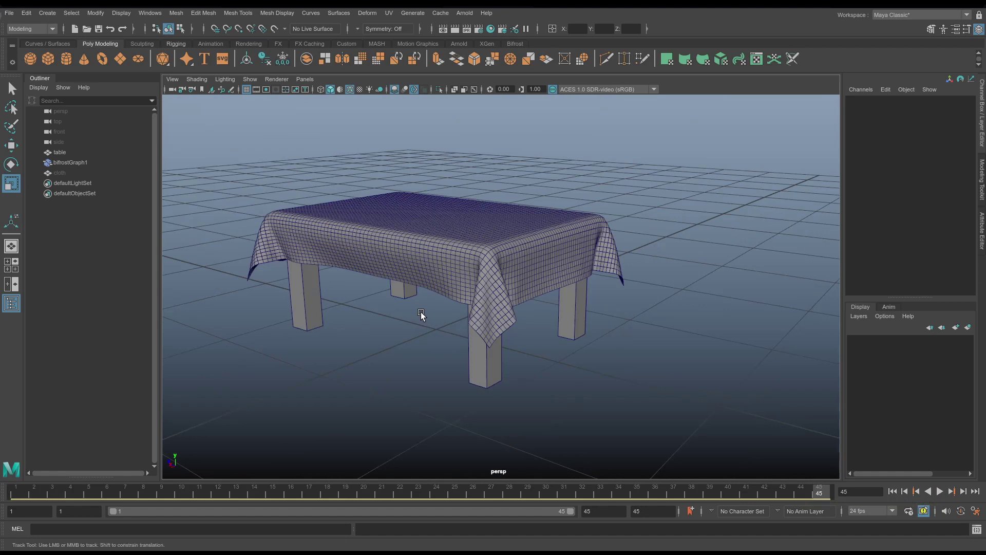
middle_click_drag(421, 313, 451, 315, "alt")
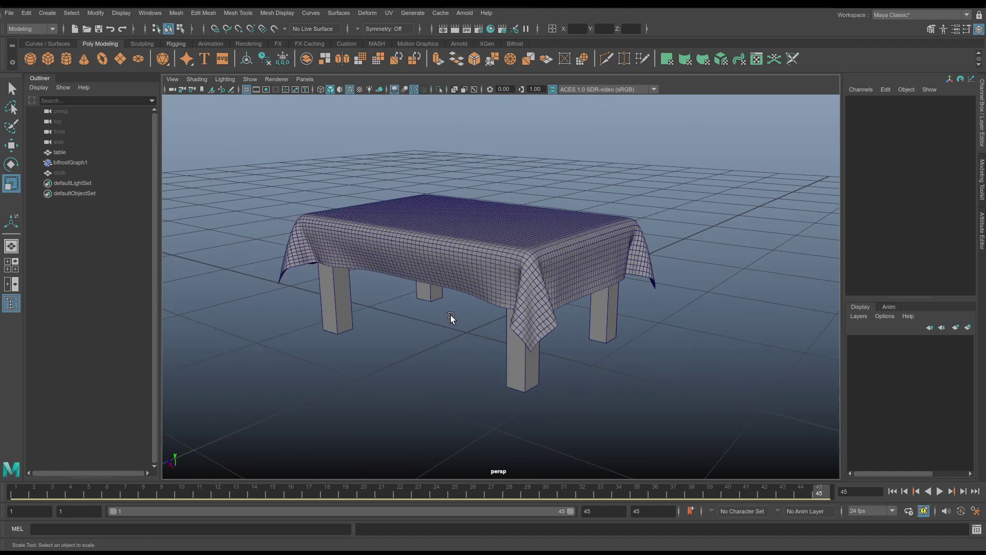
left_click_drag(451, 316, 348, 300, "alt")
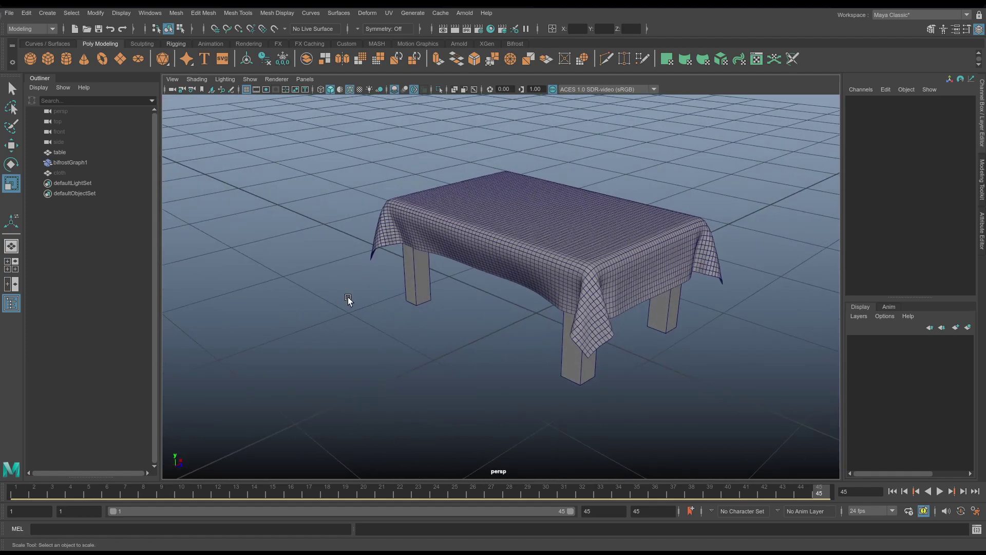
left_click(517, 44)
left_click(179, 59)
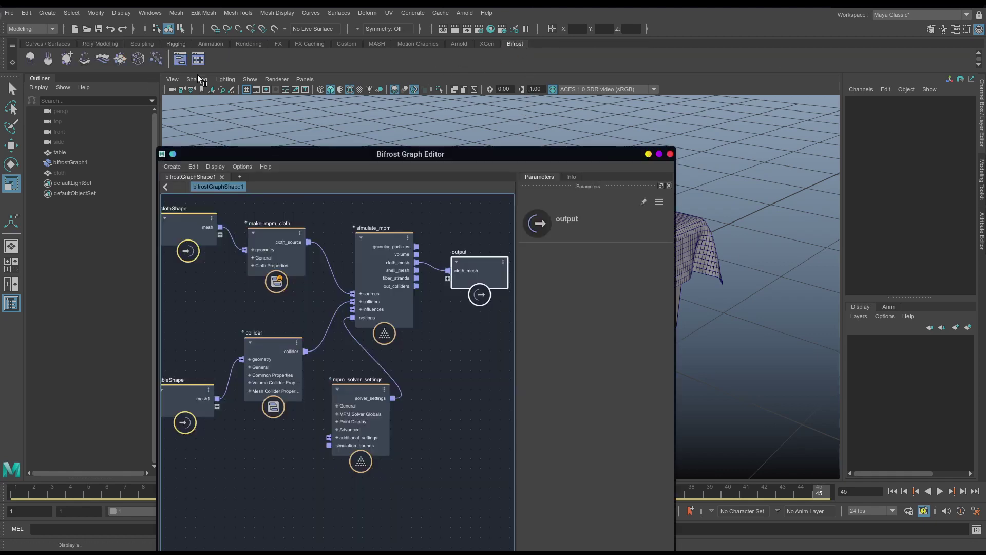
left_click_drag(386, 155, 427, 150)
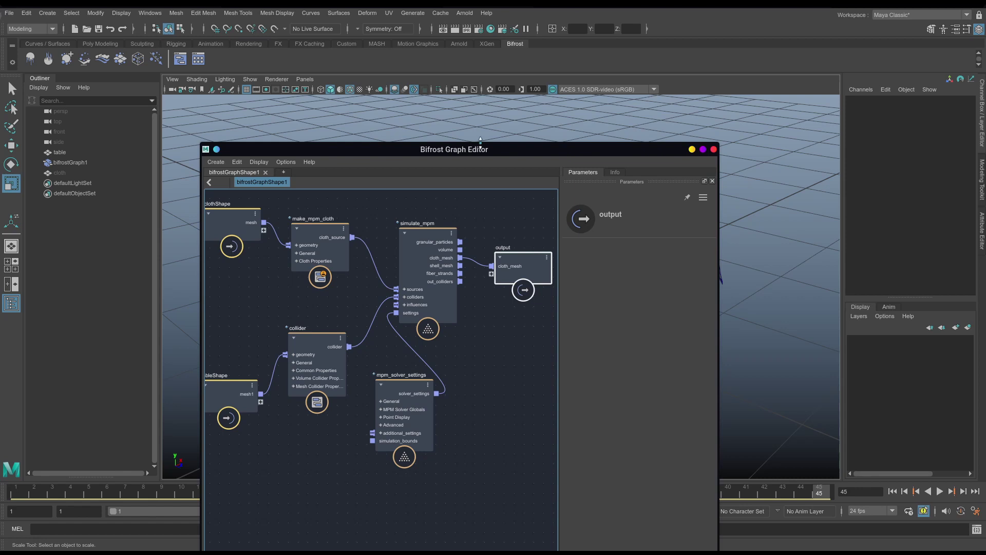
left_click_drag(481, 149, 446, 141)
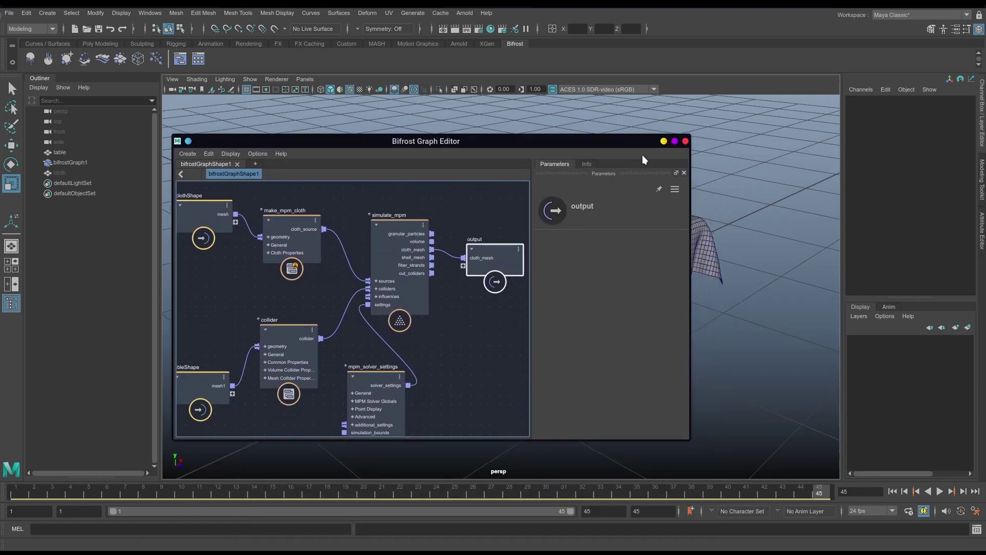
Minimize the Bifrost Graph Editor and click the draped cloth to select bifrostGraph1
left_click(663, 141)
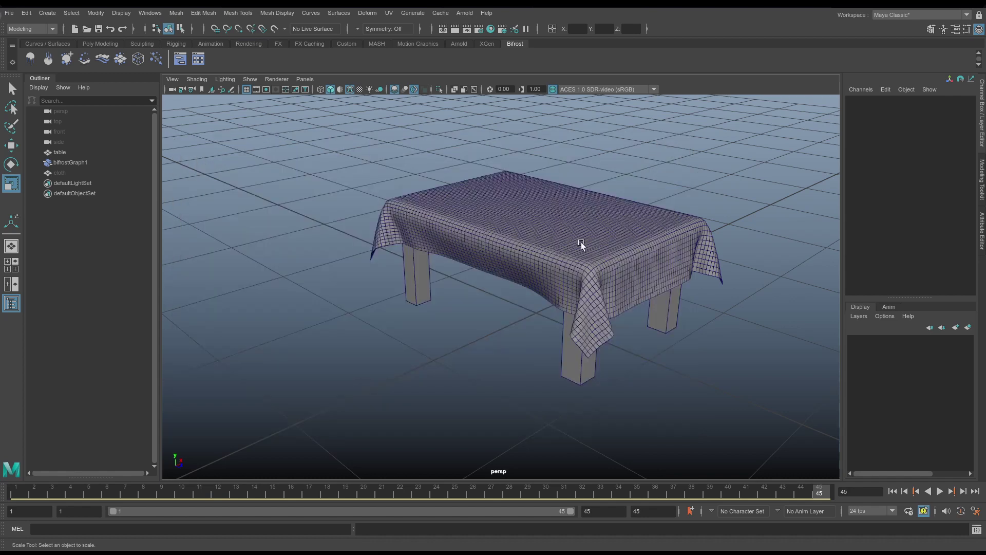
left_click(553, 266)
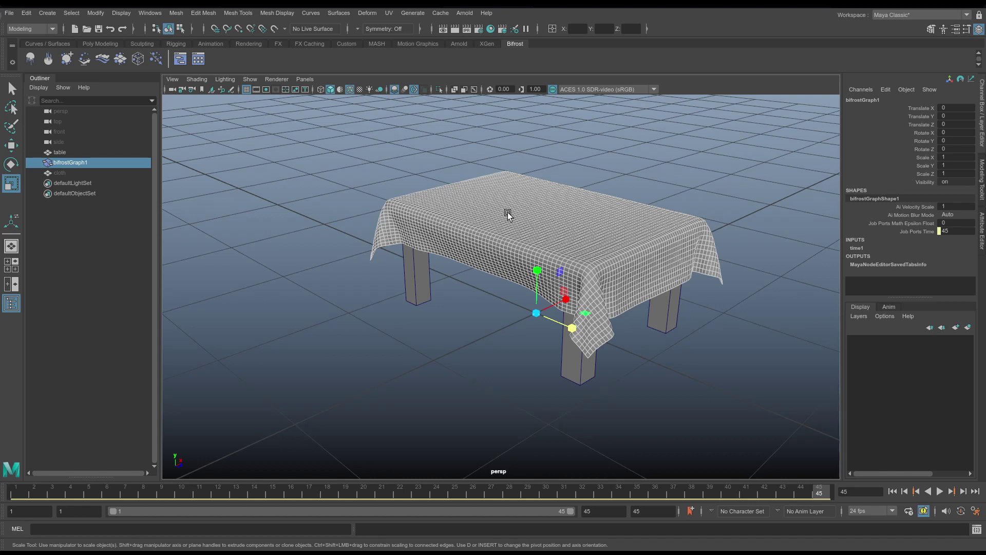
middle_click_drag(508, 215, 476, 200, "alt")
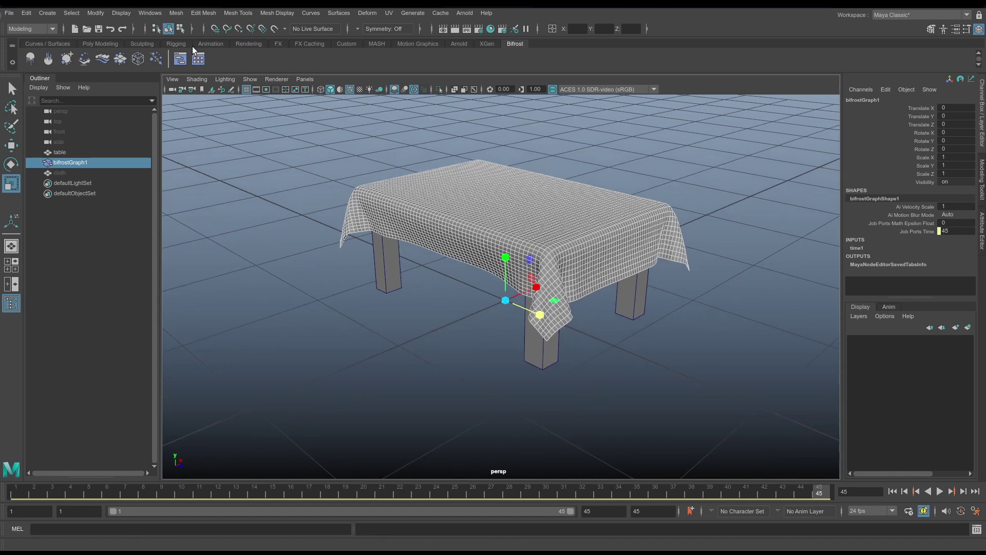
Open the Node Editor from Windows and shift the bifrostGraphShape1 node
left_click(149, 13)
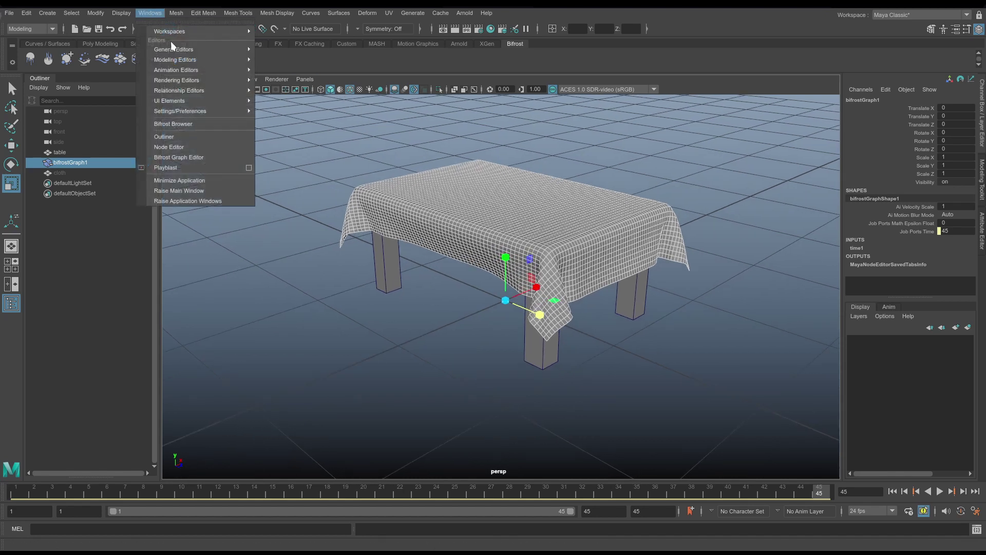
left_click(194, 147)
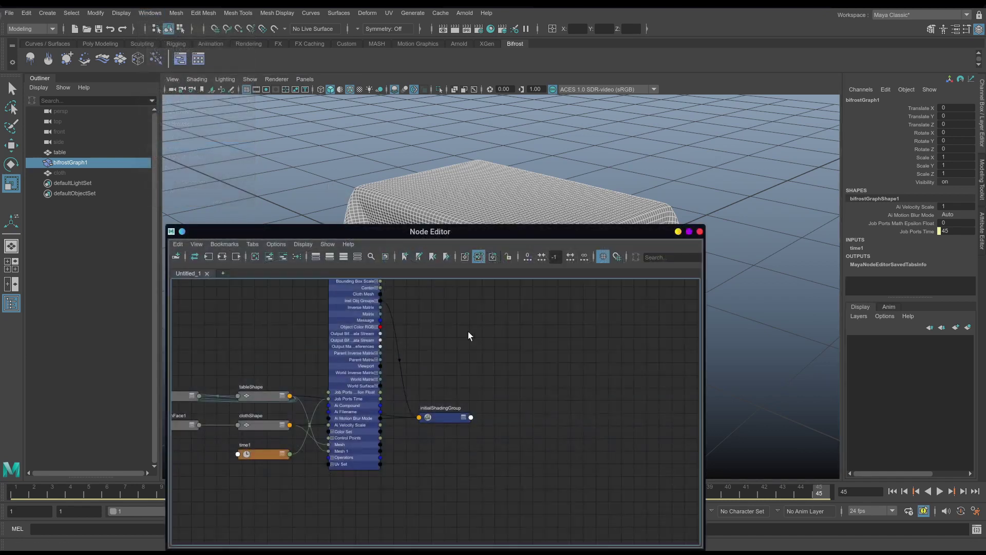
middle_click_drag(471, 341, 474, 433, "alt")
mouse_move(363, 311)
left_mouse_down()
mouse_move(411, 308)
mouse_move(364, 328)
left_mouse_up()
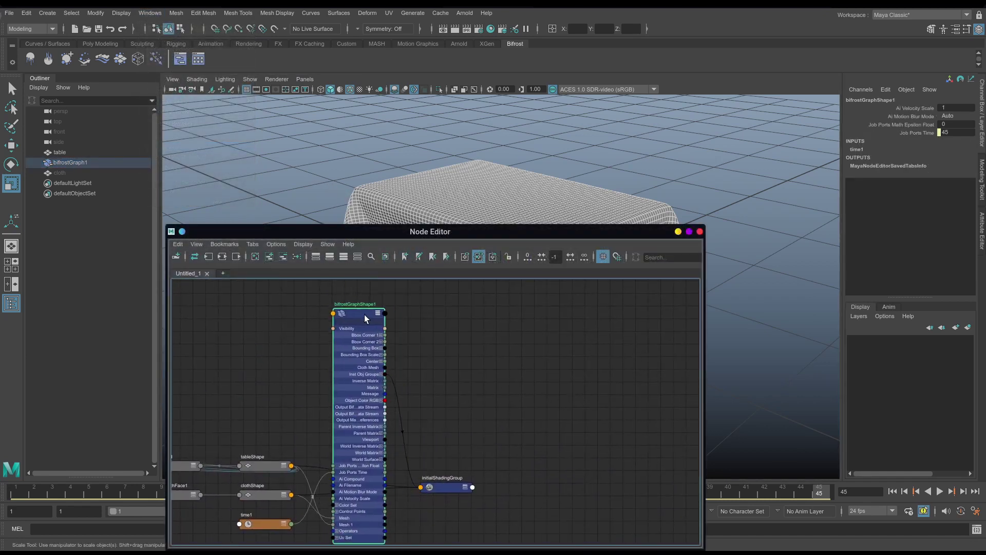
Graph bifrostGraph1's input and output connections in the Node Editor
left_click(78, 161)
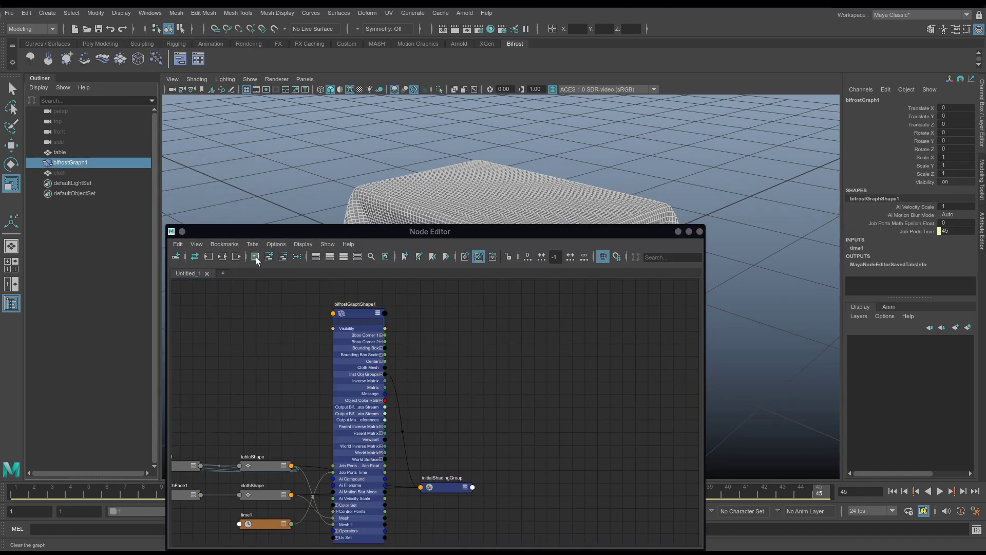
left_click(222, 257)
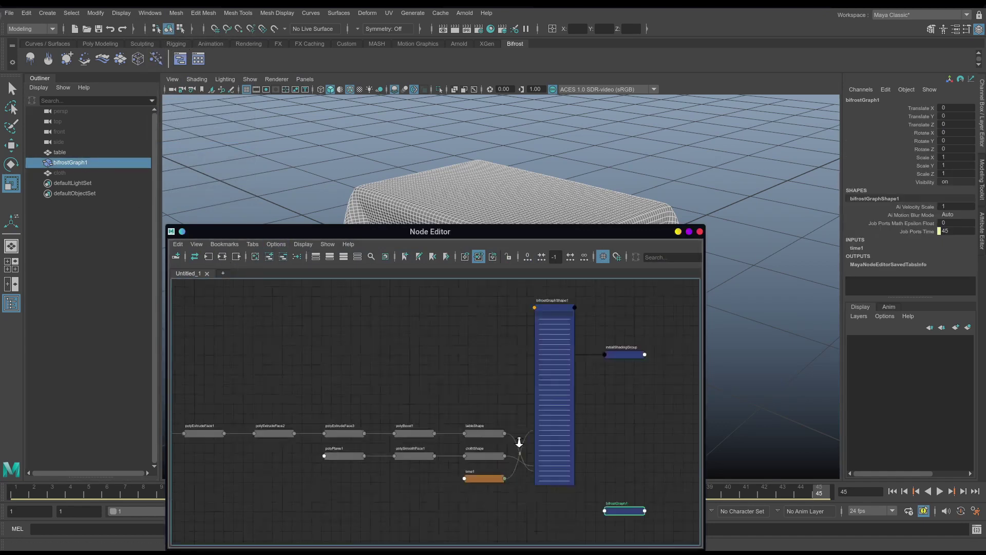
scroll(548, 446, "up", 3)
middle_click_drag(410, 442, 426, 461, "alt")
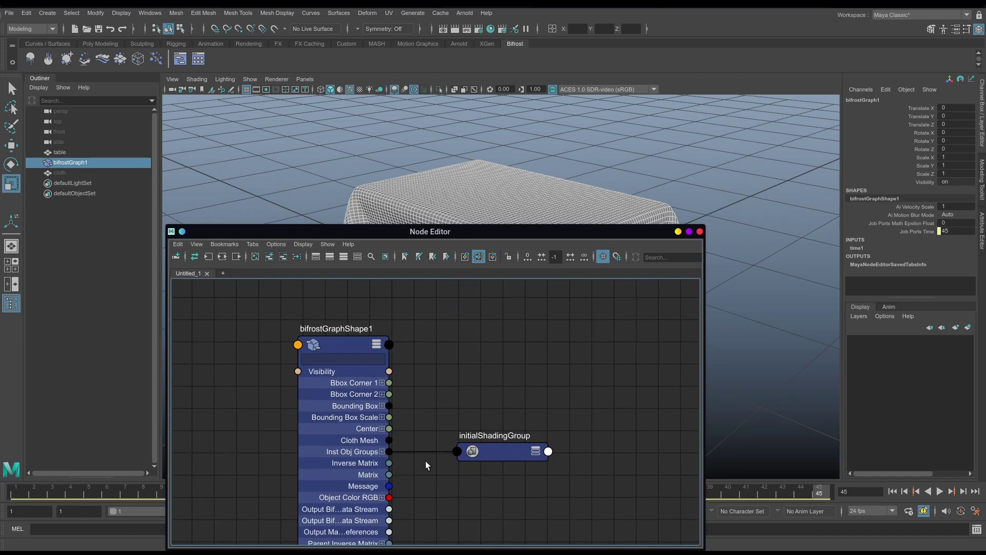
Cycle bifrostGraphShape1's attribute display to the full list, then move the Node Editor off the table
left_click(375, 349)
left_click(376, 347)
left_click(377, 349)
left_click(378, 347)
left_click(378, 347)
left_click(377, 347)
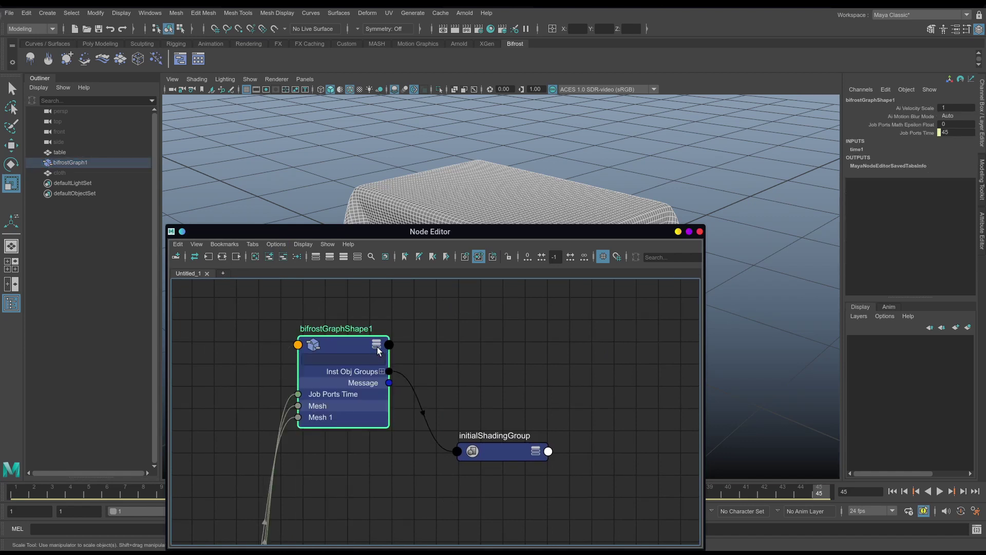
left_click(377, 347)
middle_click_drag(377, 347, 435, 357, "alt")
scroll(453, 354, "down", 2)
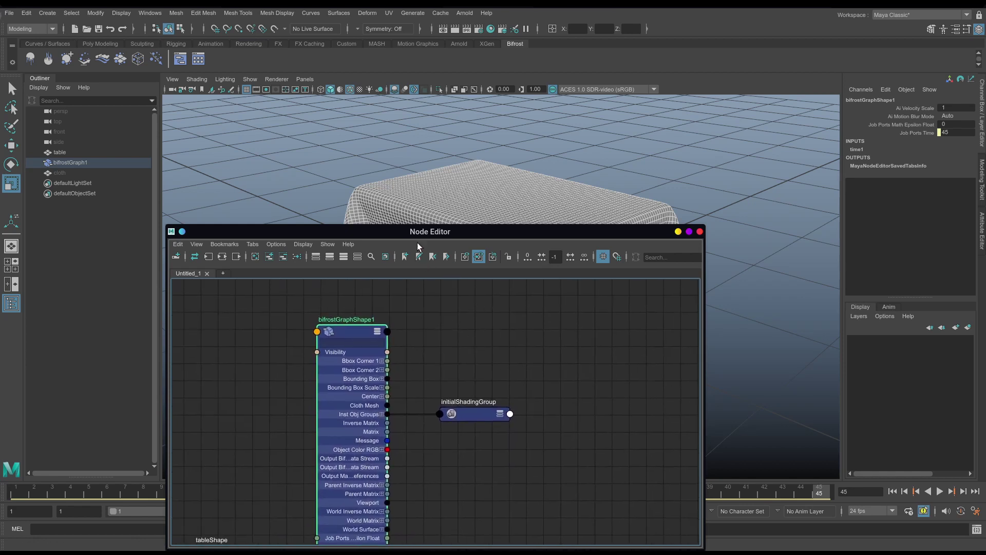
left_click_drag(417, 231, 410, 478)
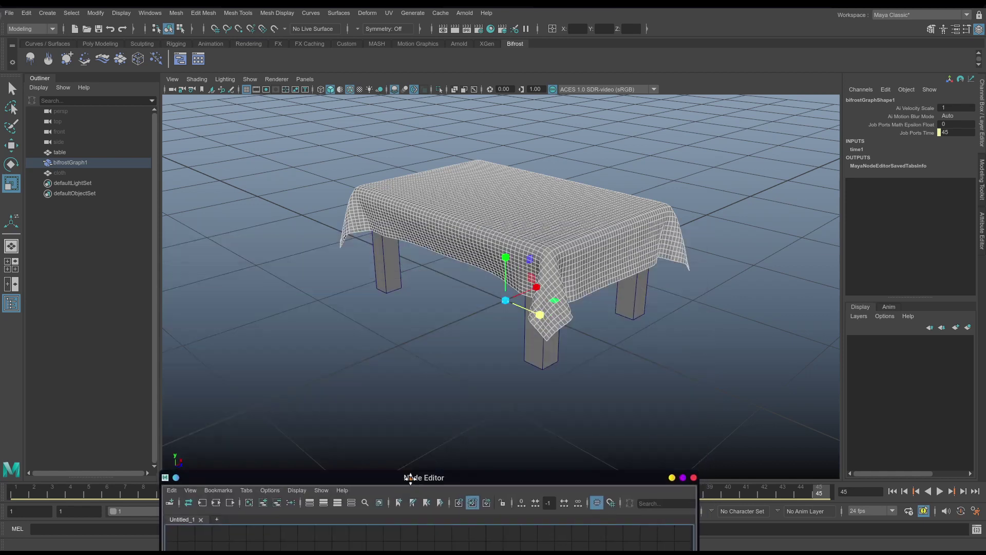
Create a polygon plane and graph its node network in the Node Editor
left_click(97, 43)
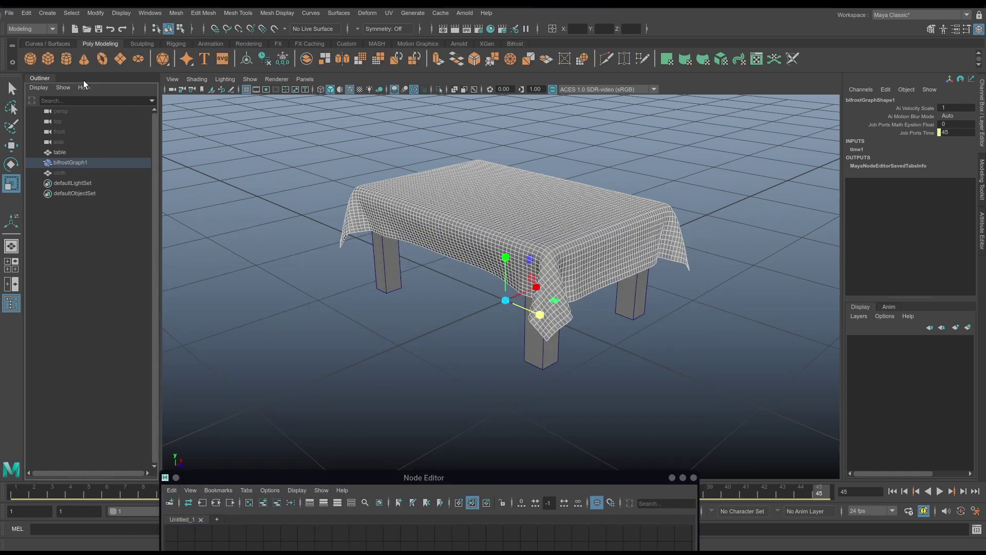
left_click(121, 57)
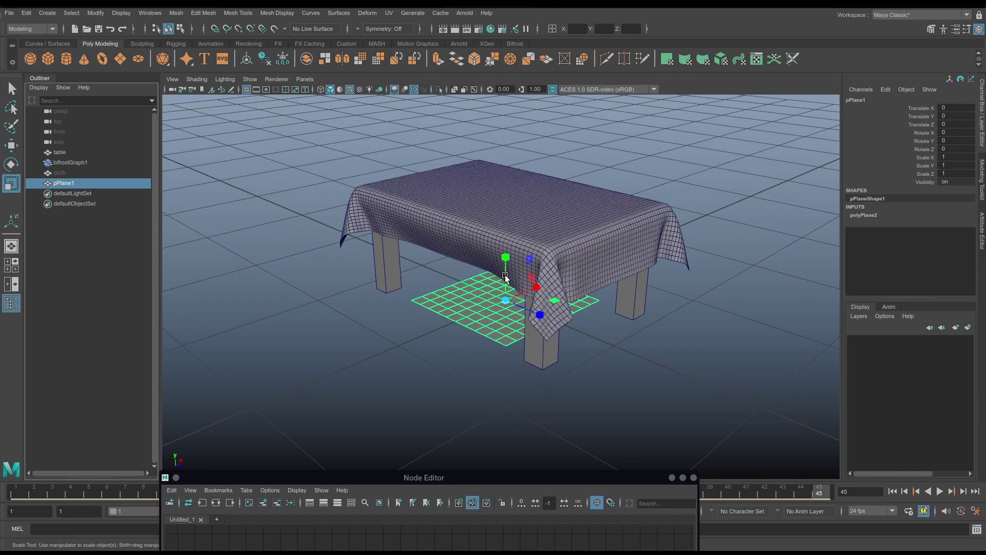
left_click_drag(401, 483, 392, 163)
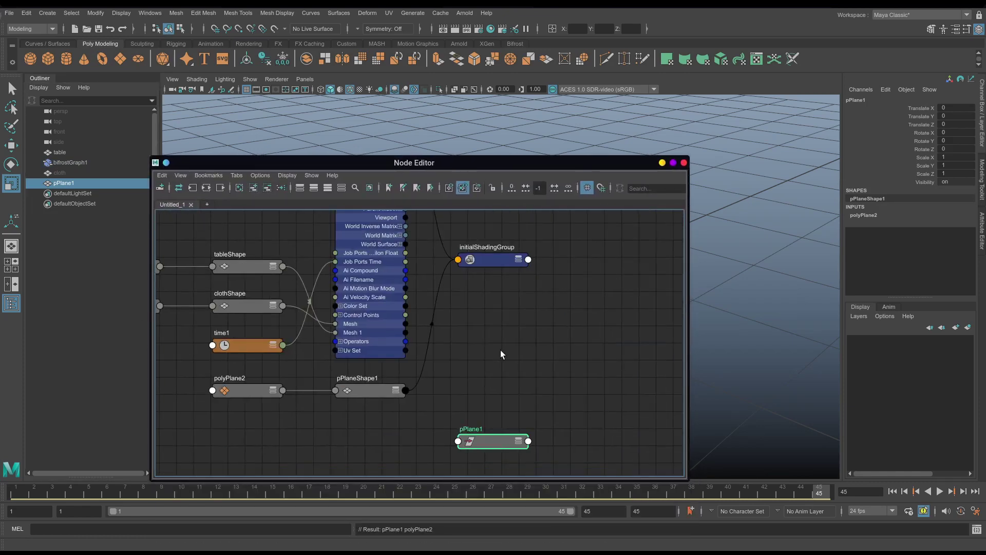
middle_click_drag(501, 350, 479, 370)
Place the pPlane1 node beside bifrostGraphShape1 and expand its attribute display
left_click_drag(473, 457, 556, 316)
left_click(580, 323)
left_click(611, 326)
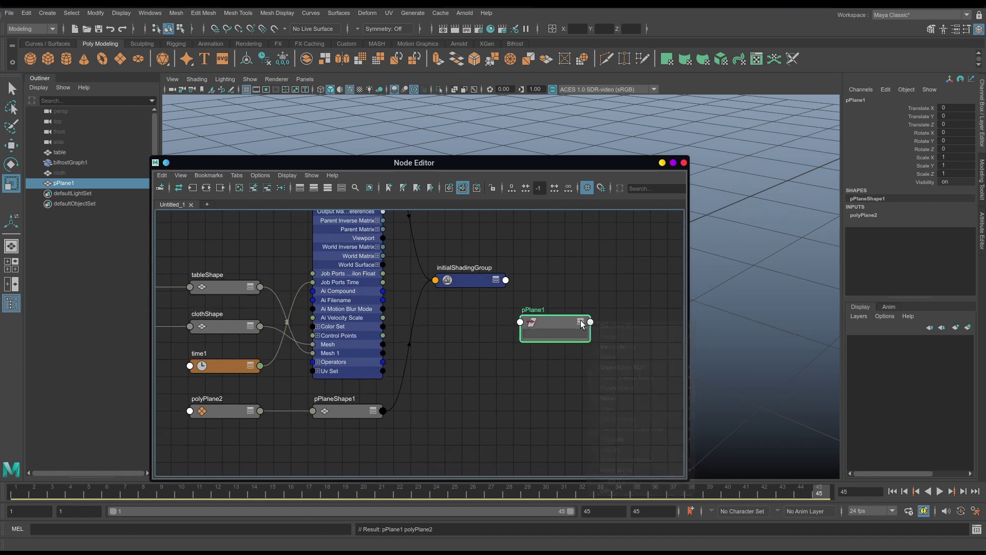
middle_click_drag(564, 293, 462, 392)
scroll(492, 357, "down", 2)
left_click_drag(463, 441, 467, 217)
middle_click_drag(380, 316, 383, 423)
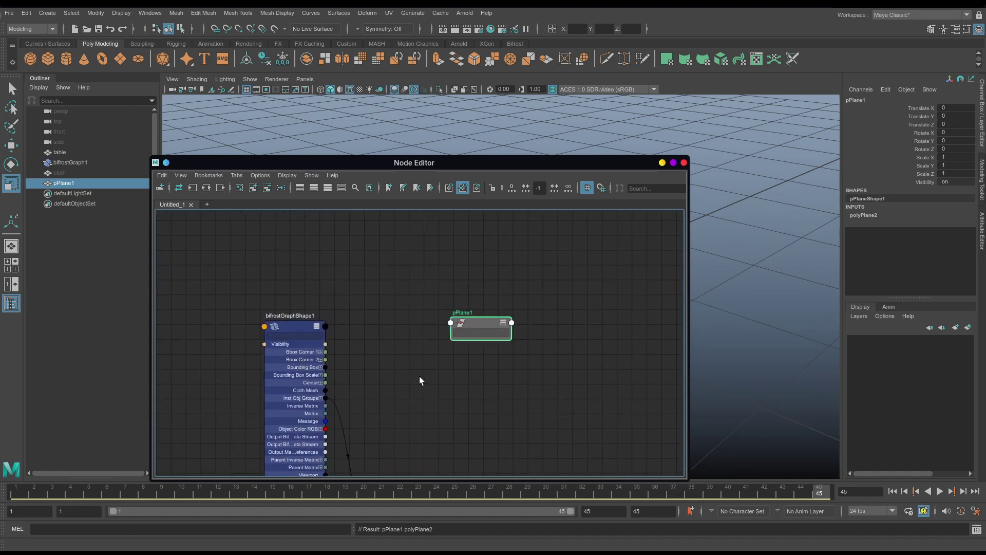
Create a bifrostGeoToMaya node via Tab 'bif' and feed Cloth Mesh into its Bifrost Geo input
key("Tab")
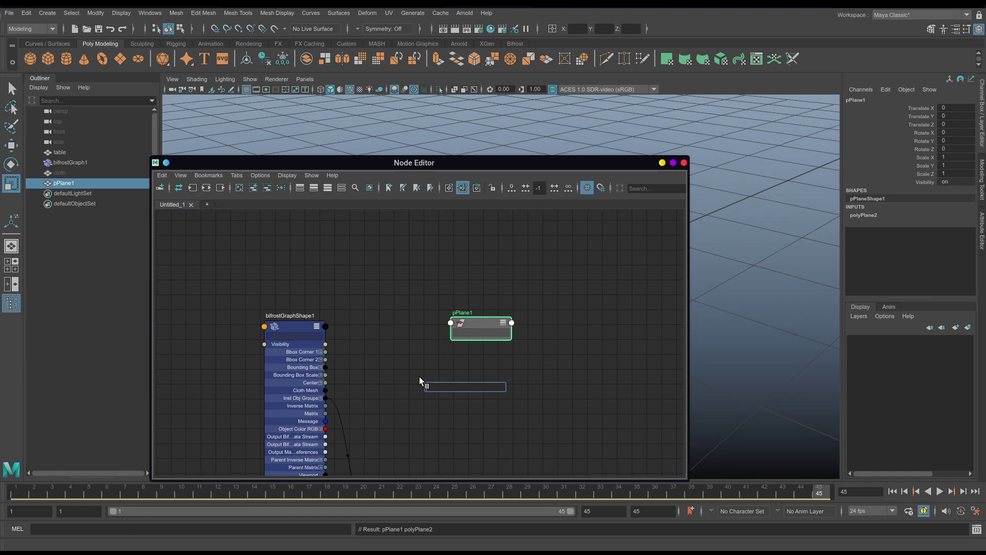
type("bif")
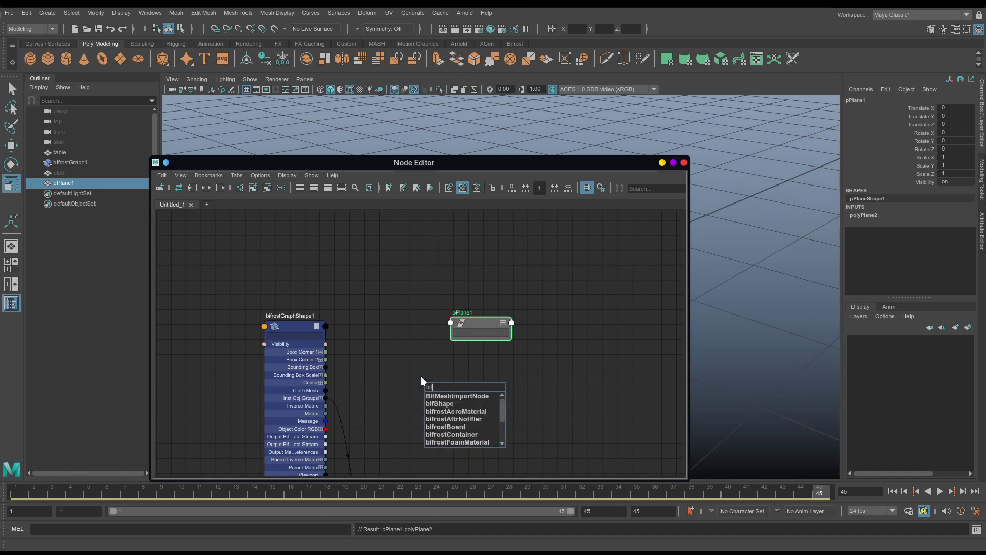
left_click(504, 445)
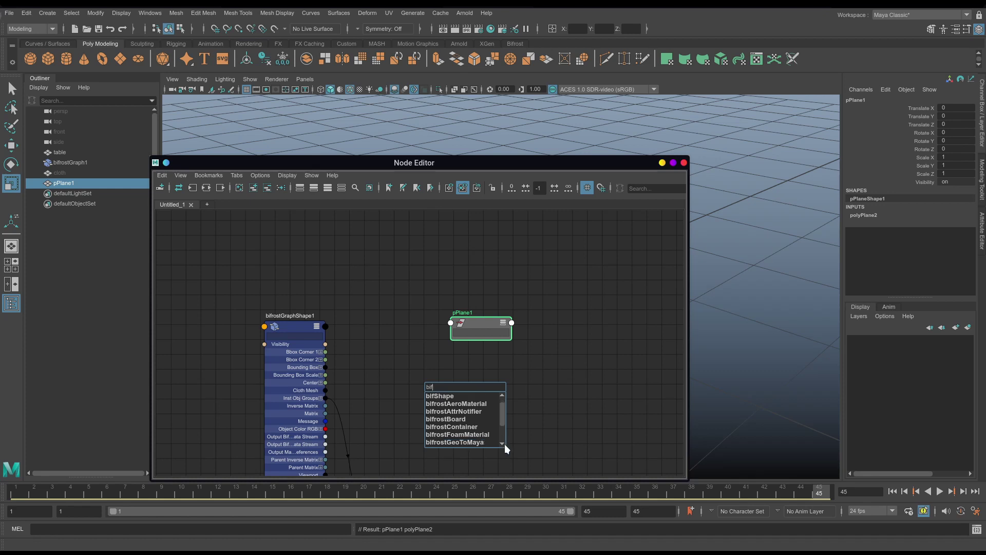
left_click(503, 440)
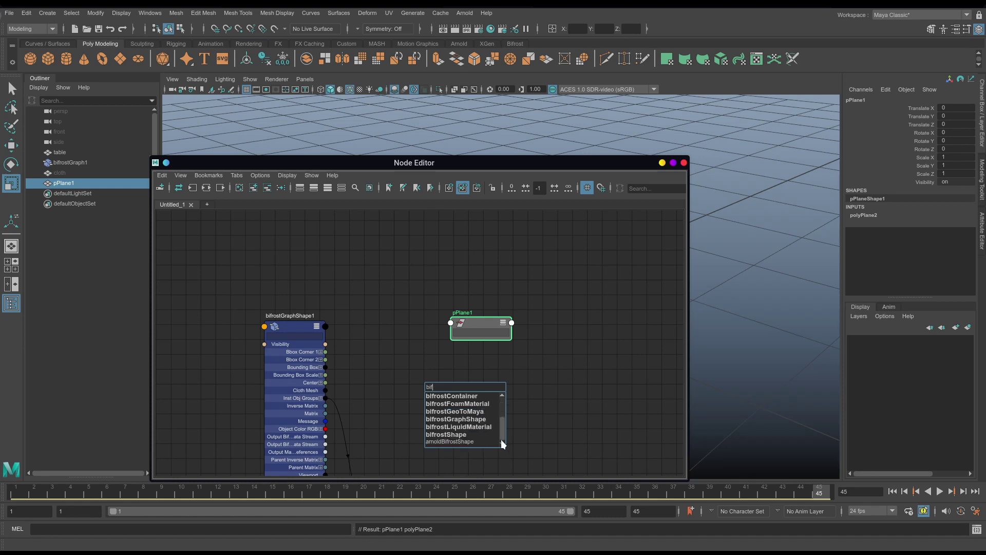
left_click(472, 412)
left_click_drag(464, 399, 371, 337)
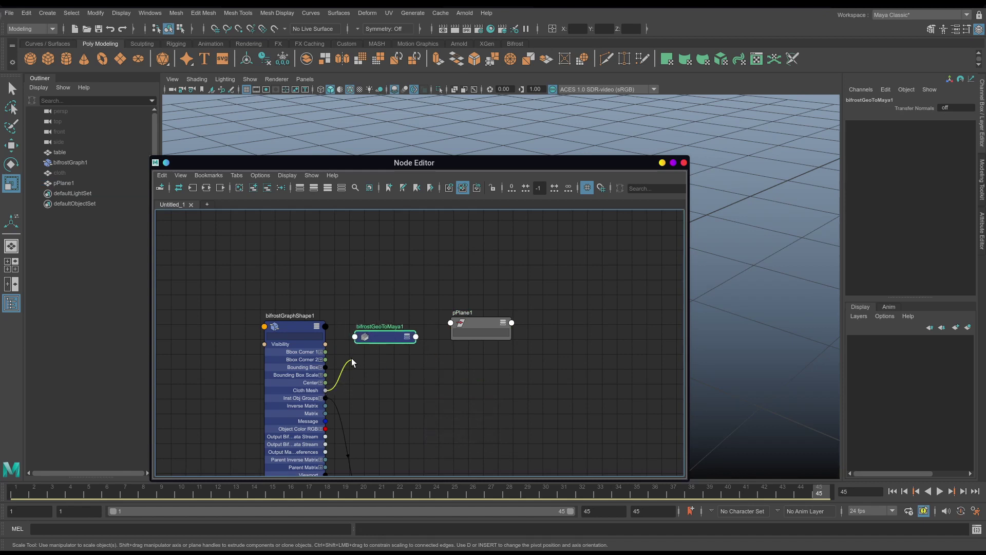
left_click_drag(351, 359, 356, 336)
Try connecting bifrostGeoToMaya1's Maya Mesh output into pPlane1, then cancel and select pPlane1
left_click(415, 337)
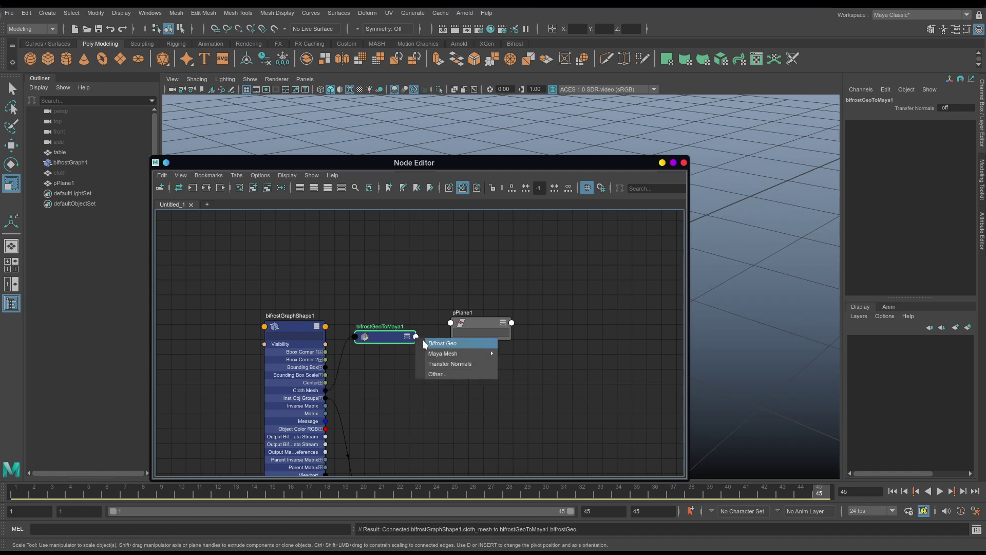
mouse_move(455, 353)
left_click(511, 352)
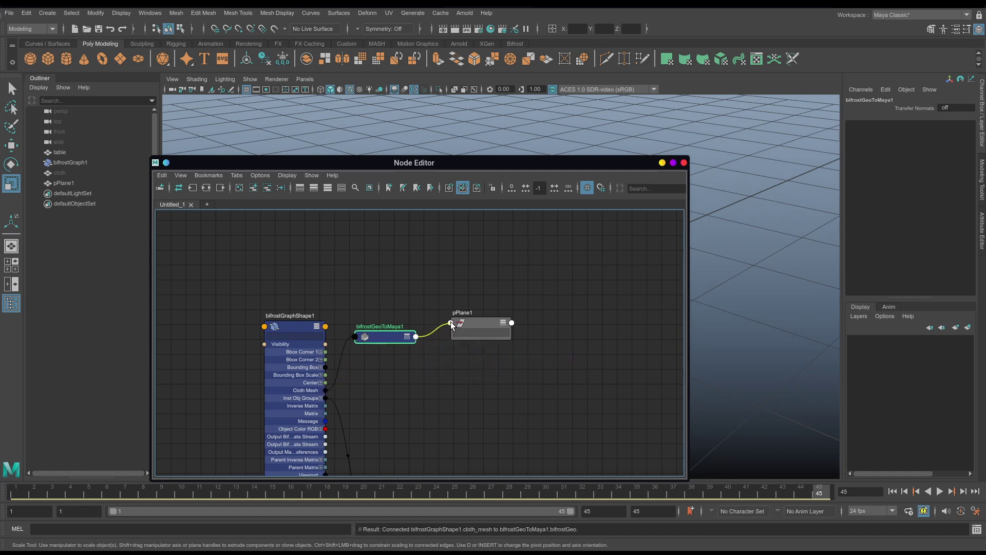
left_click(451, 323)
left_click(471, 331)
Arrange the upstream network in the Node Editor and delete the polyPlane2 node
key("3")
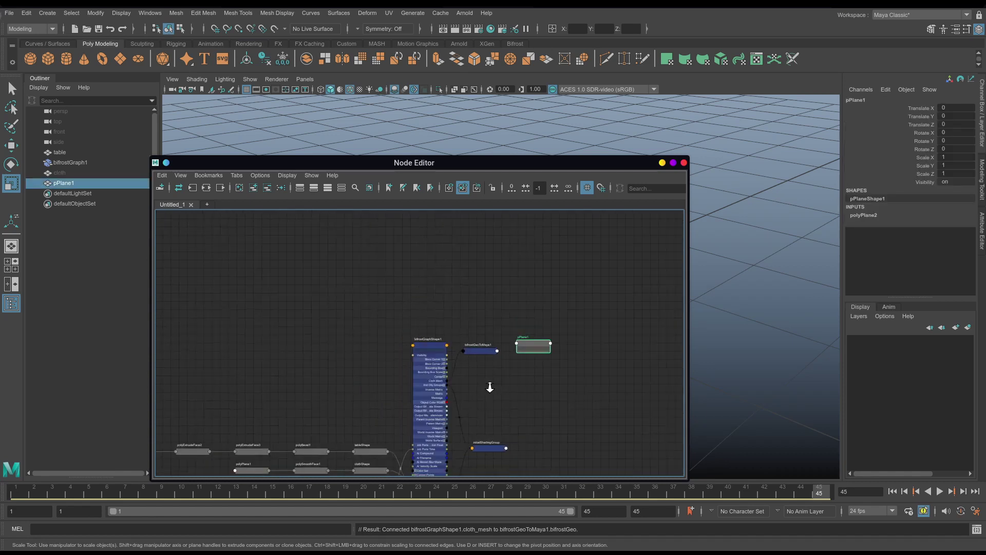
left_click_drag(412, 402, 550, 293)
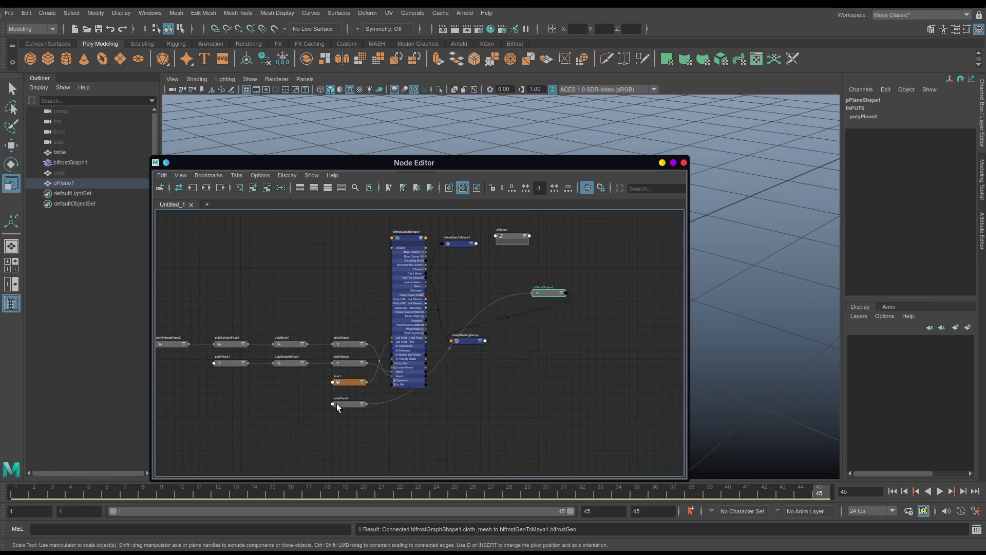
left_click_drag(337, 403, 515, 266)
key("f")
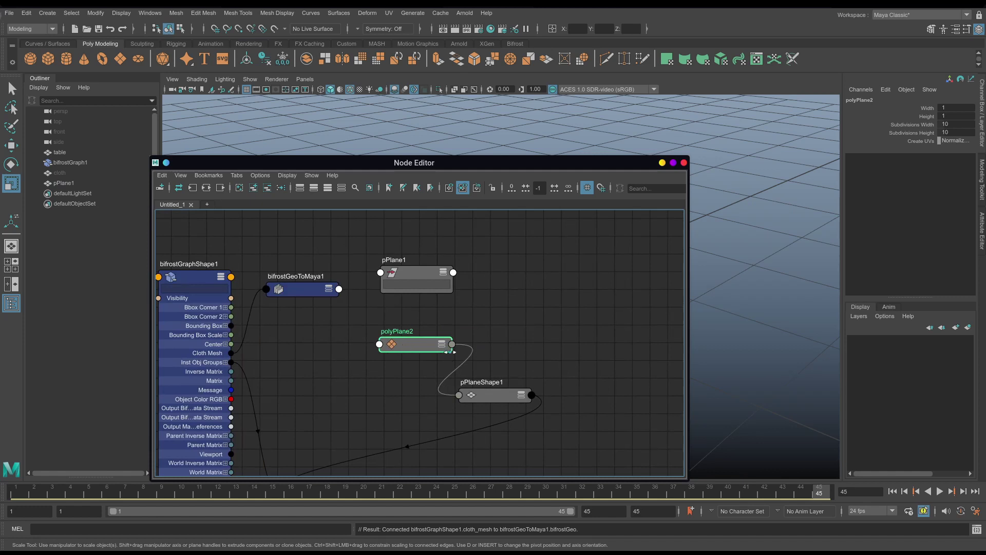
key("Delete")
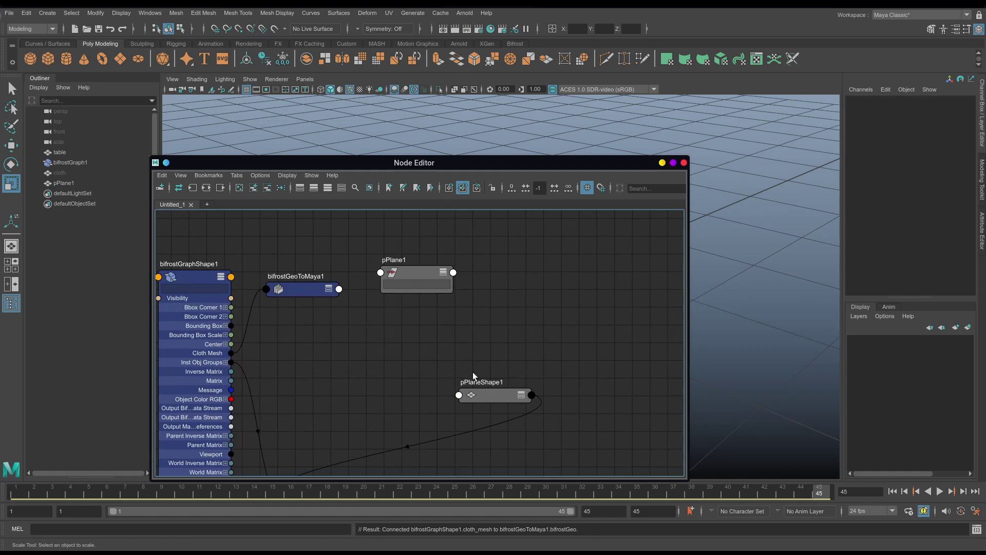
Connect bifrostGeoToMaya1's Maya Mesh[0] output to pPlaneShape1's In Mesh
left_click(483, 391)
left_click_drag(483, 392, 447, 362)
left_click(339, 290)
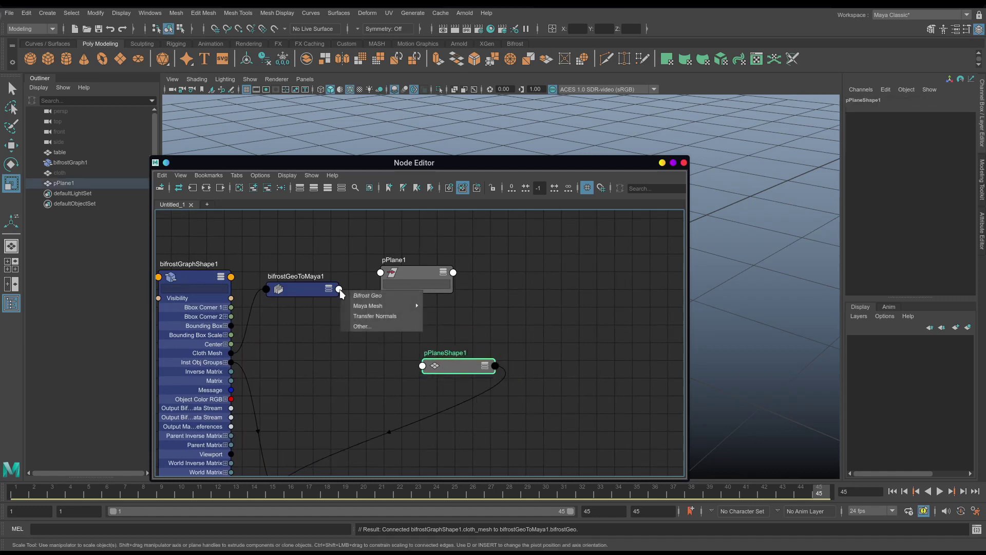
mouse_move(380, 306)
left_click(446, 306)
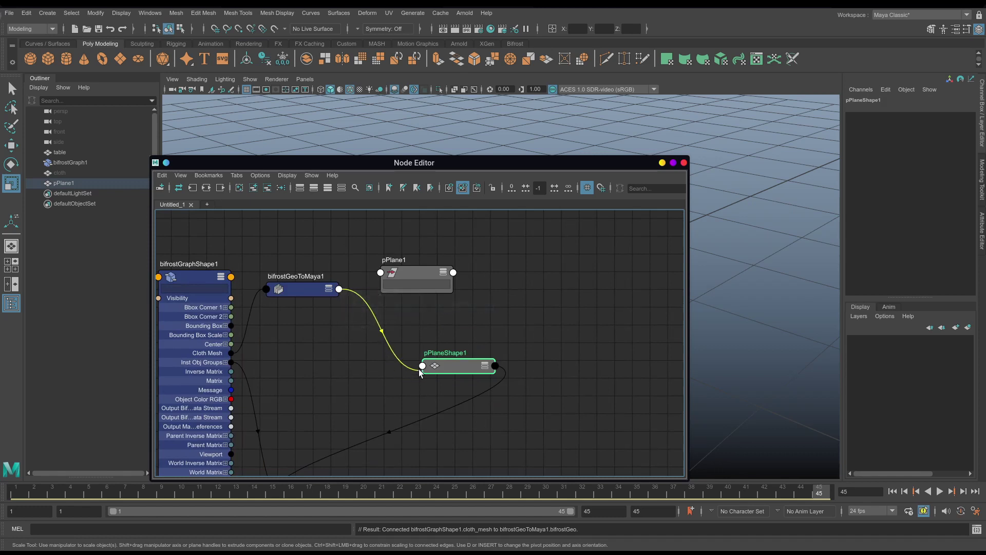
left_click(422, 366)
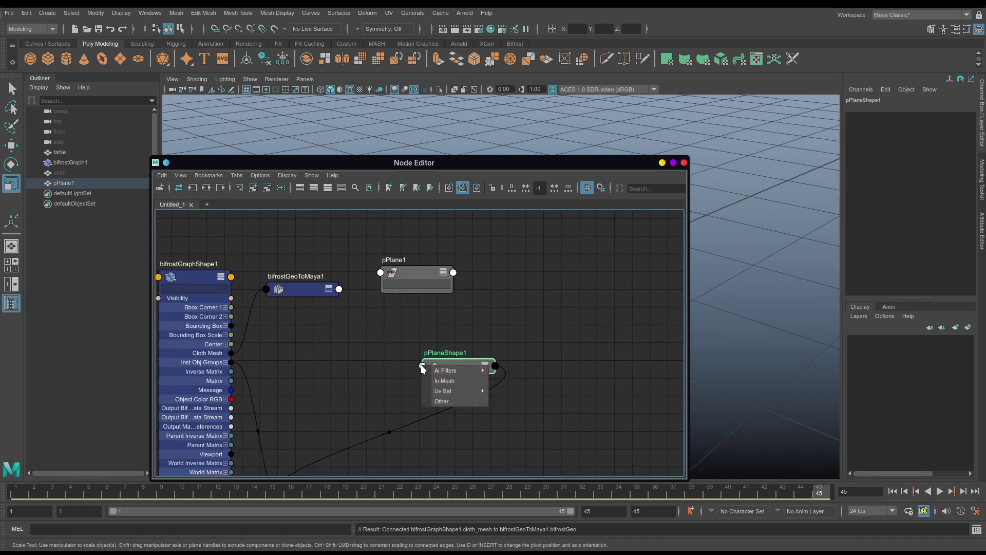
left_click(462, 380)
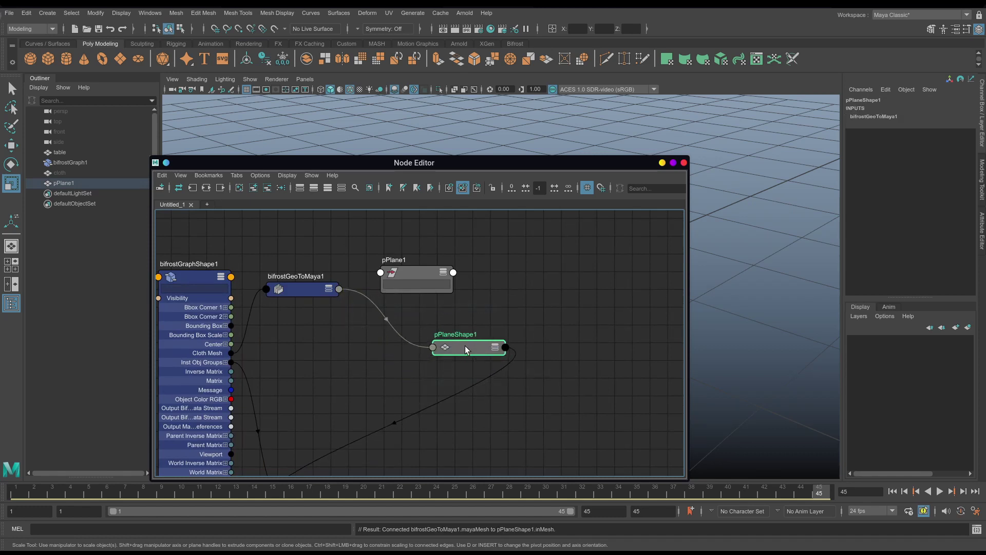
Close the Node Editor and delete pPlane1's construction history via Edit > Delete by Type
left_click(663, 162)
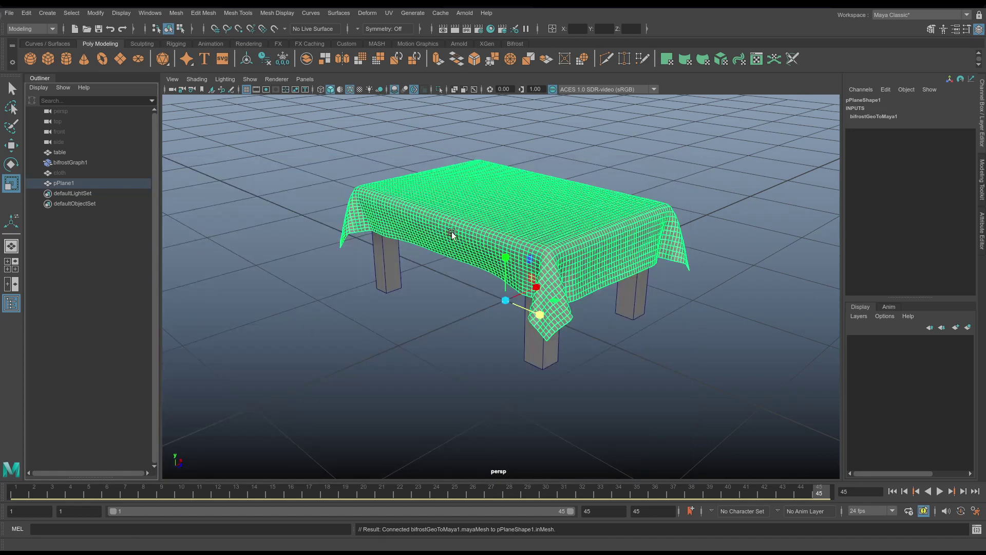
left_click(65, 185)
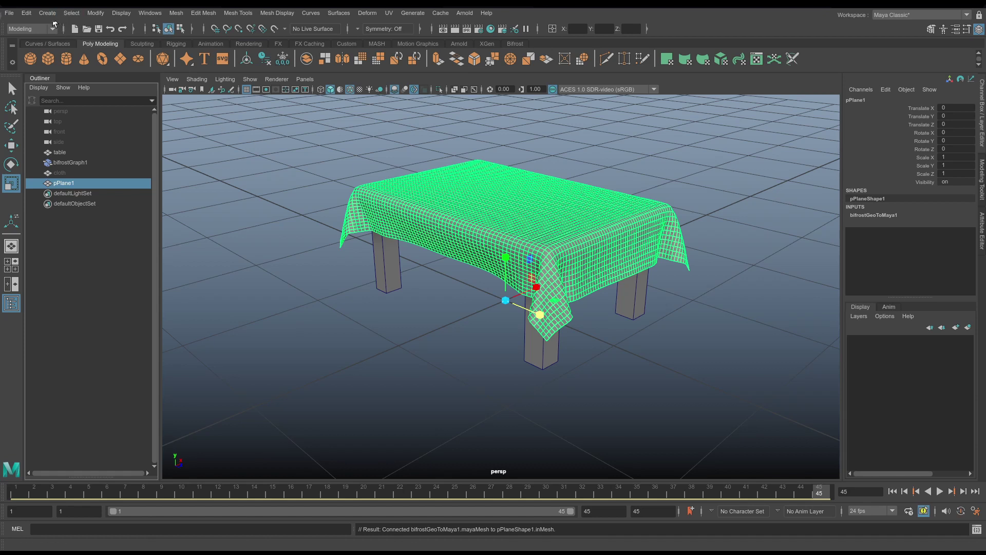
left_click(27, 13)
mouse_move(142, 132)
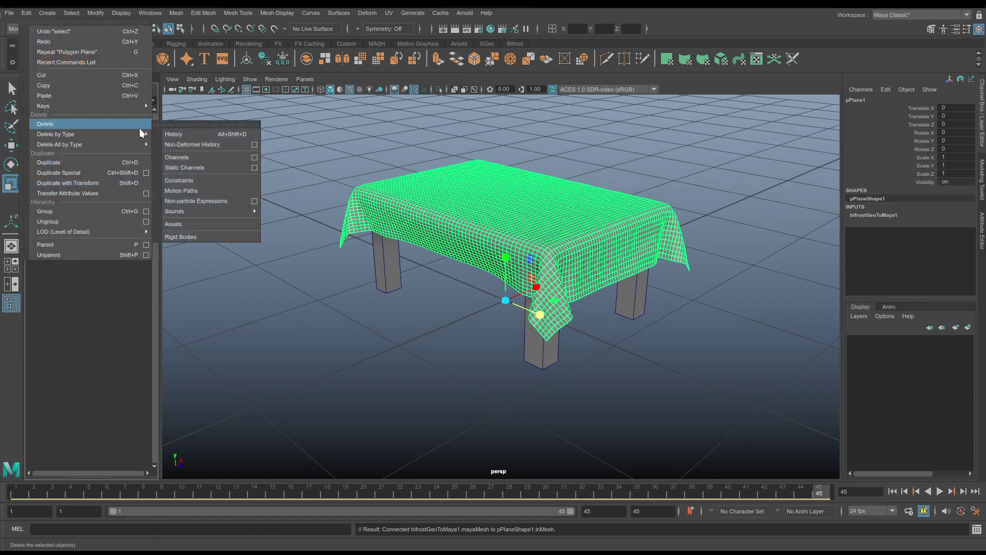
left_click(173, 134)
Delete bifrostGraph1 and the original cloth object from the Outliner
left_click(103, 163)
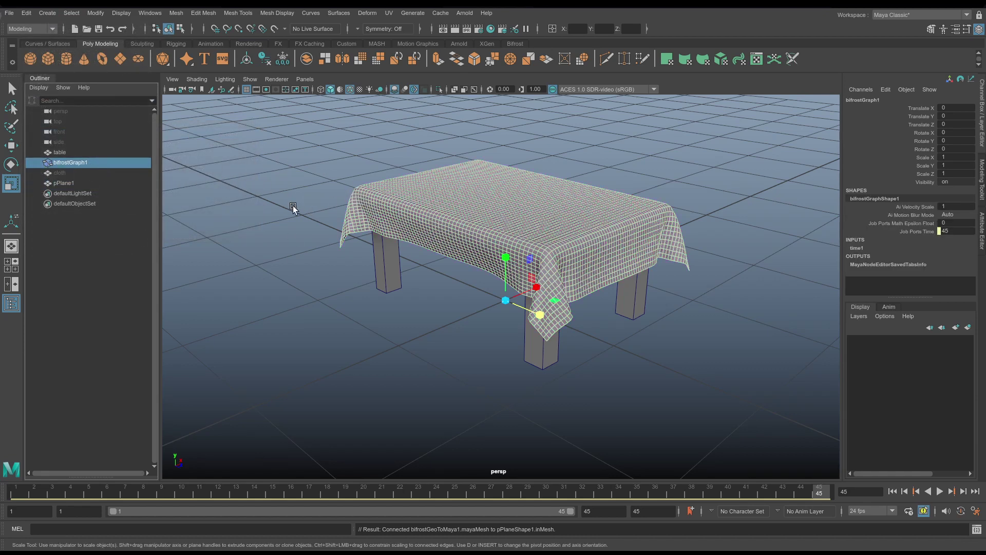
key("Delete")
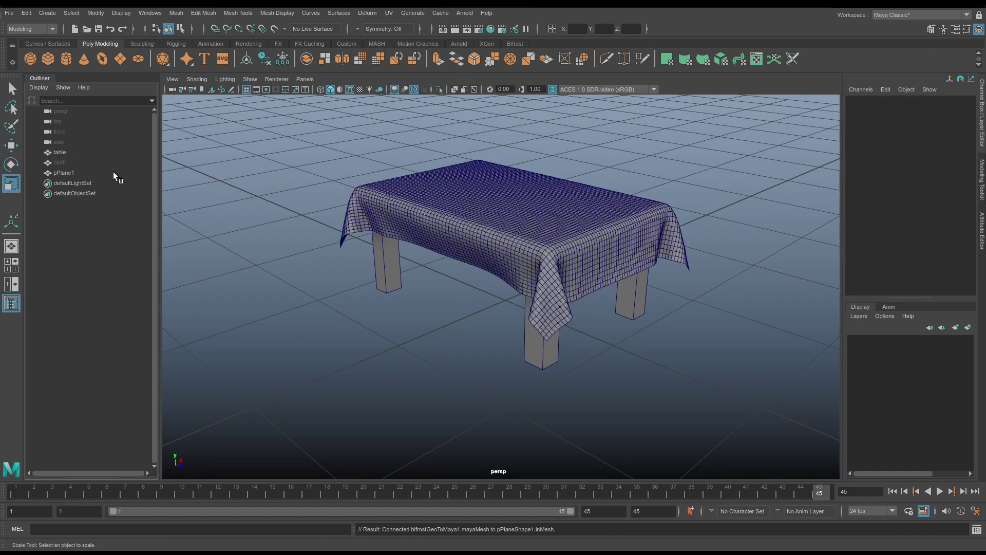
left_click(78, 162)
key("Delete")
left_click(72, 152)
left_click(70, 162)
left_click(635, 315)
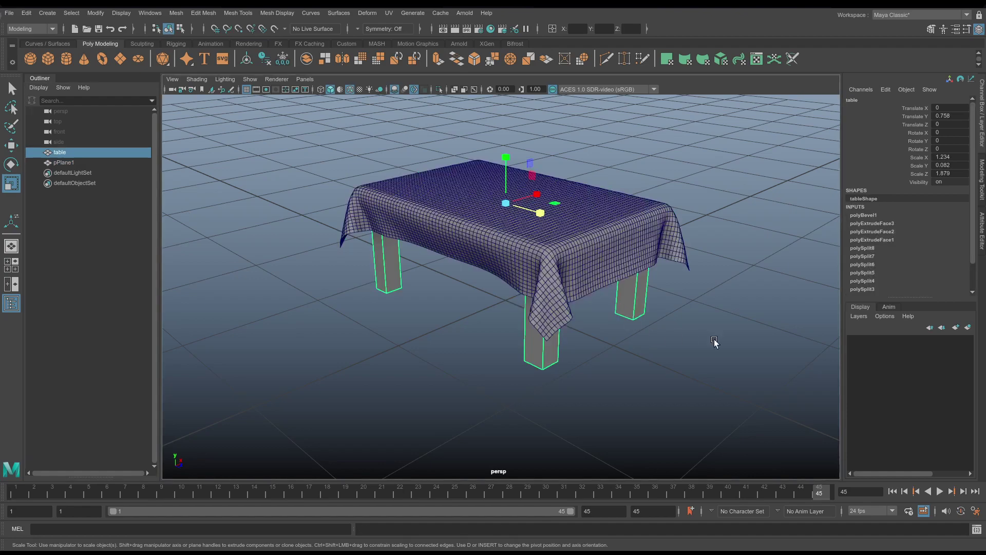
left_click_drag(714, 342, 554, 343, "alt")
left_click(510, 273)
left_click_drag(668, 379, 641, 378, "alt")
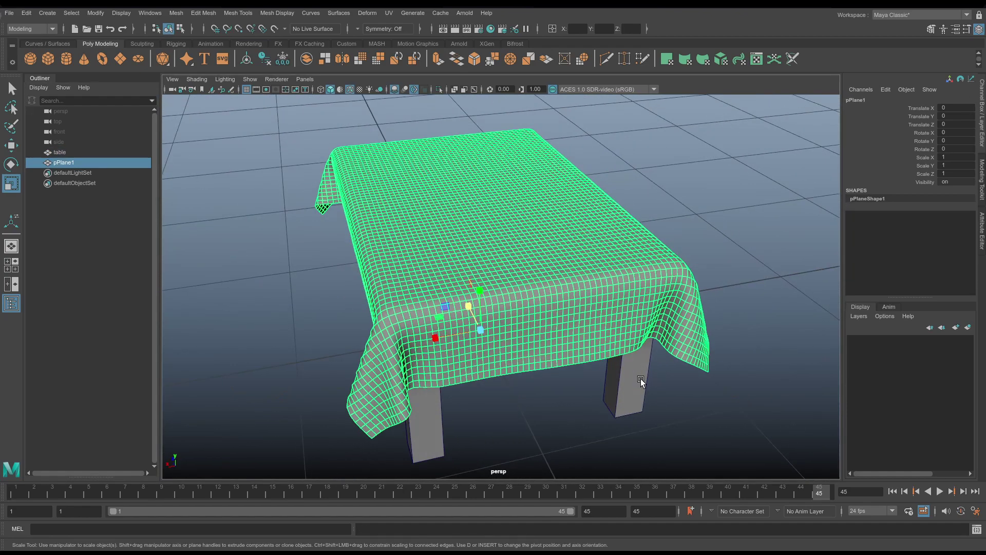